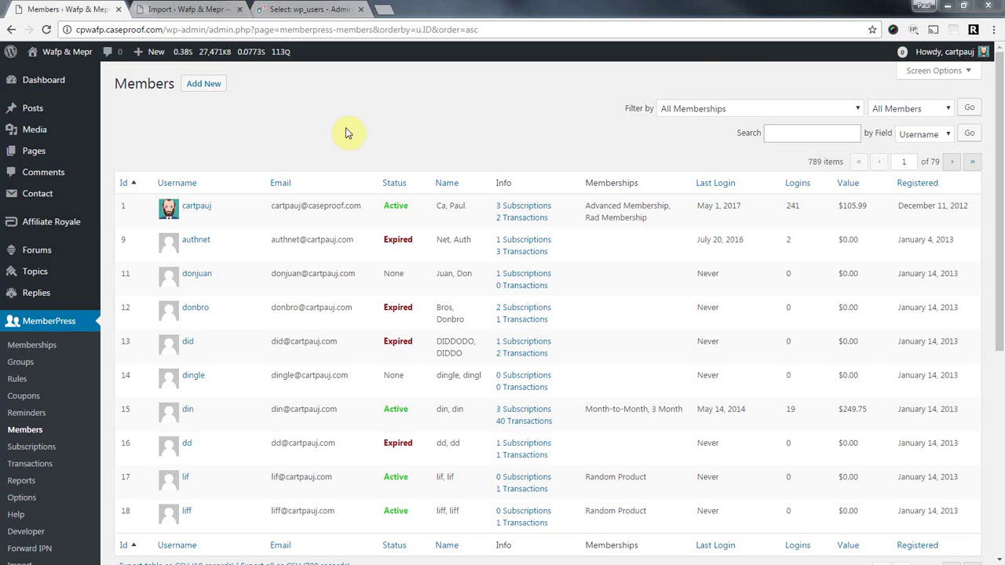
Navigate to the MemberPress Members list and scroll to the bottom of it.
click(346, 130)
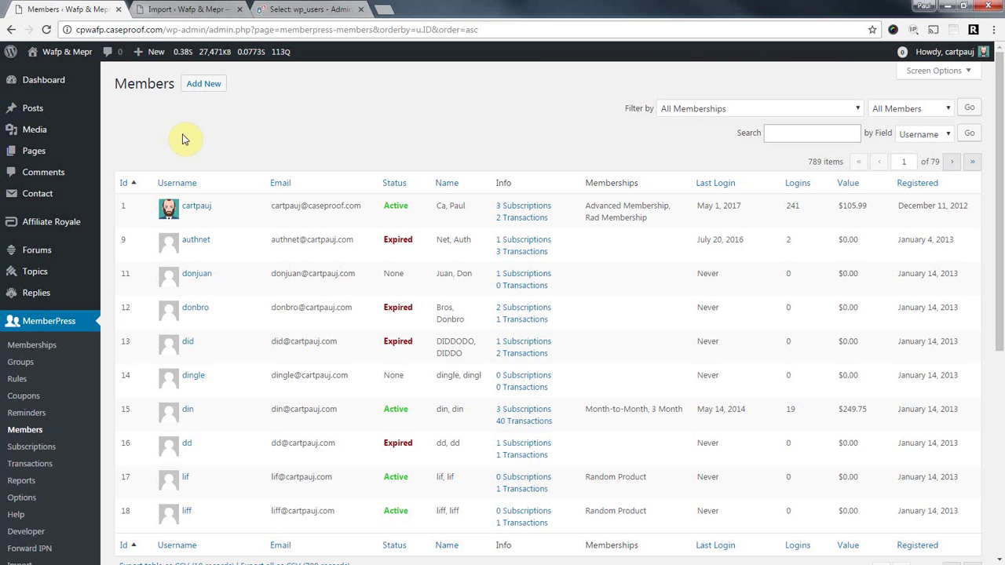
click(238, 132)
click(308, 102)
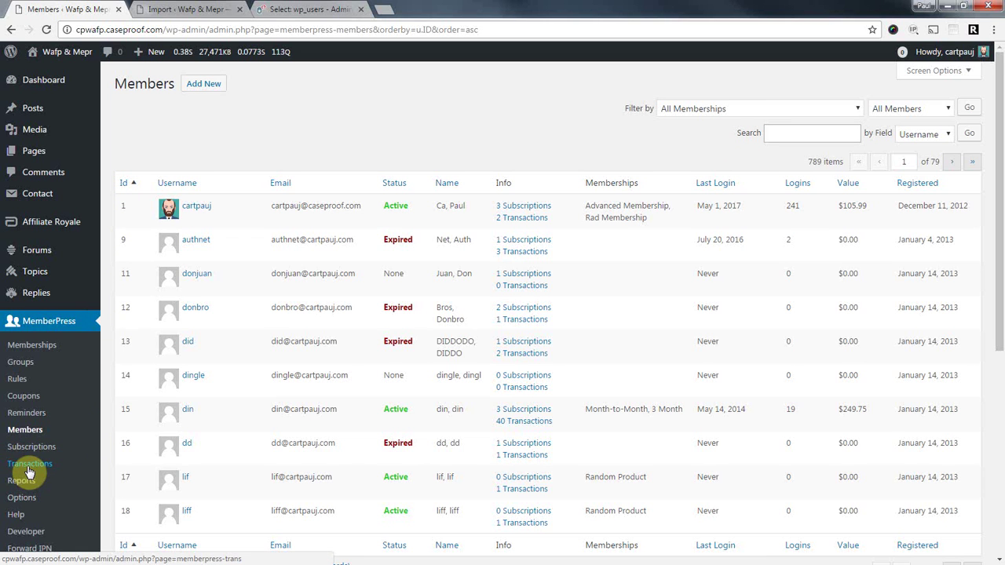
click(261, 141)
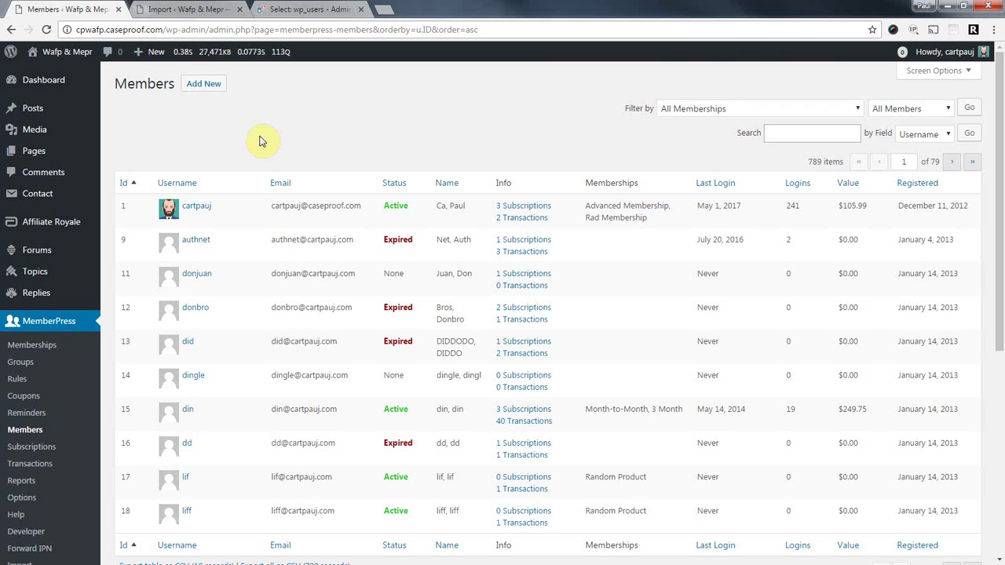
scroll(260, 143, down, 2)
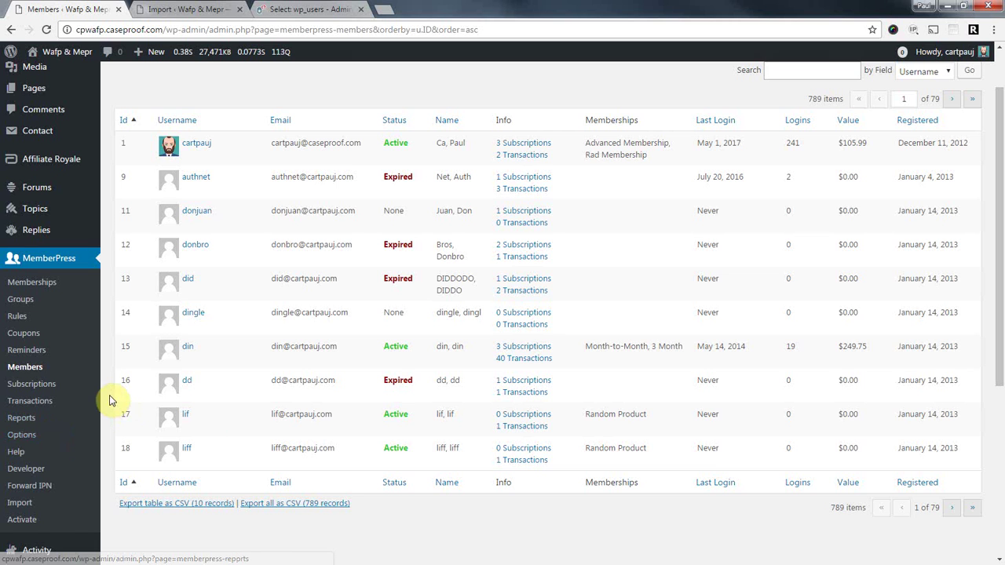
scroll(110, 400, up, 2)
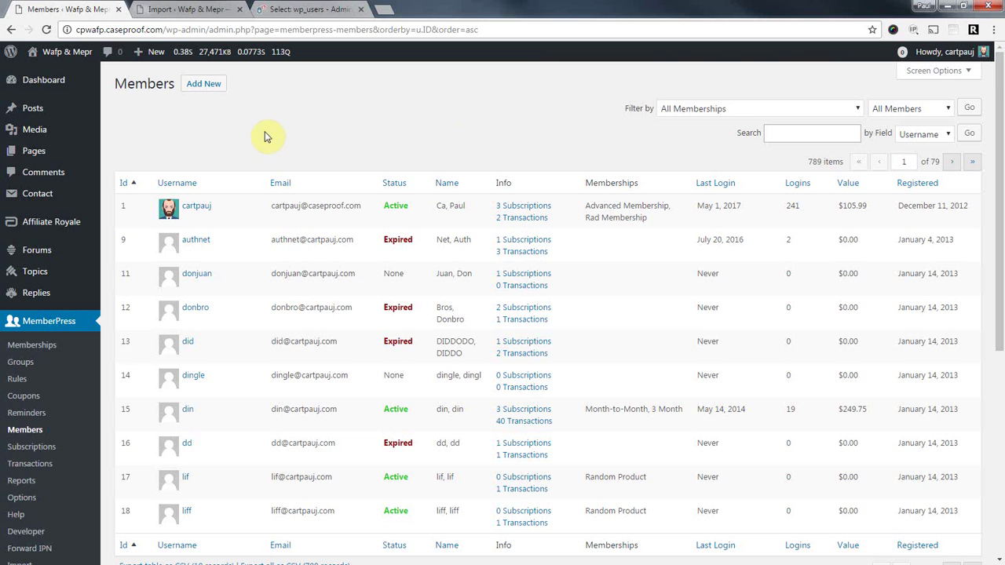
scroll(265, 138, down, 2)
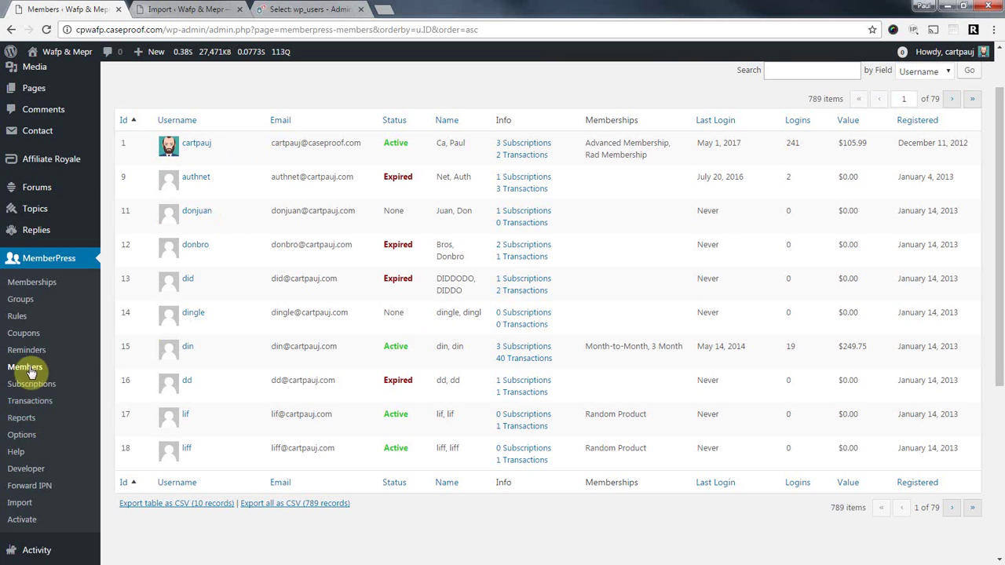
scroll(243, 327, up, 2)
scroll(231, 346, down, 3)
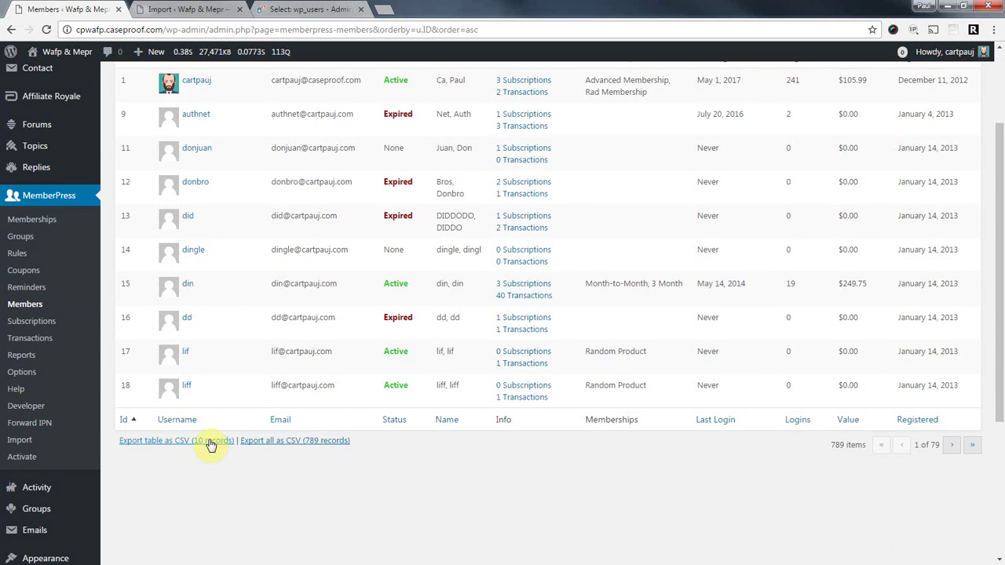
Export all 789 members as CSV to the Desktop and open the file in Excel.
click(340, 442)
drag(341, 441, 281, 466)
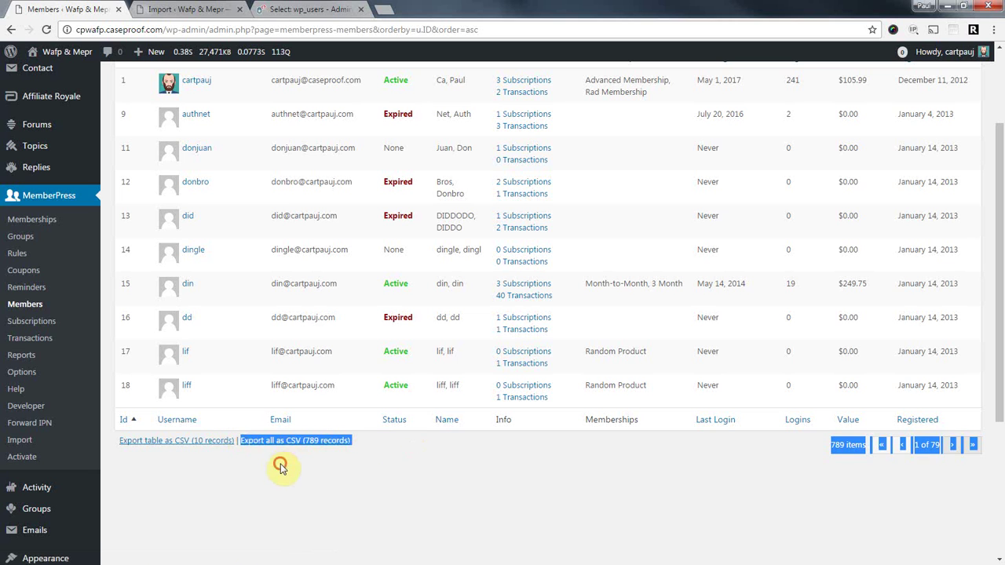
click(281, 467)
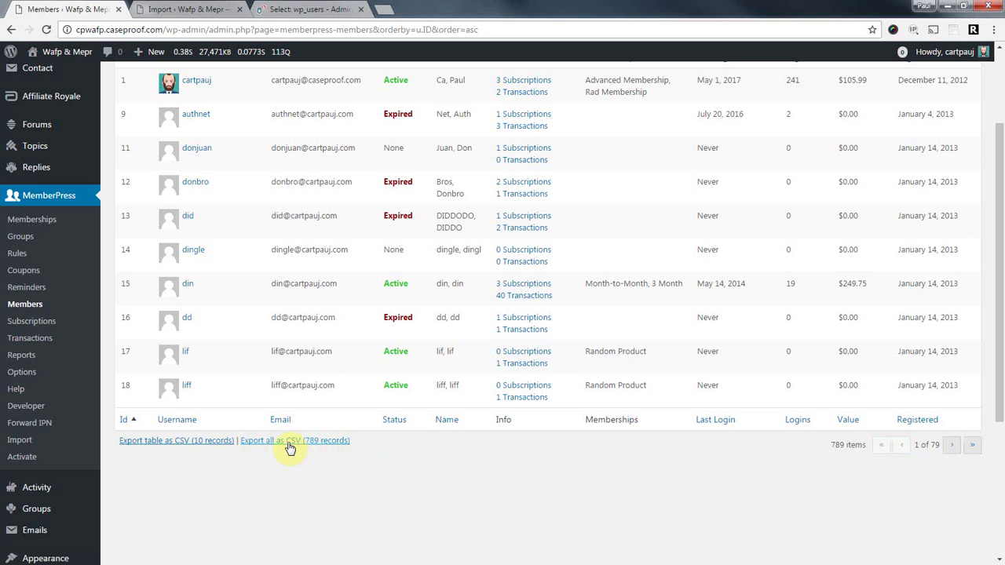
click(290, 446)
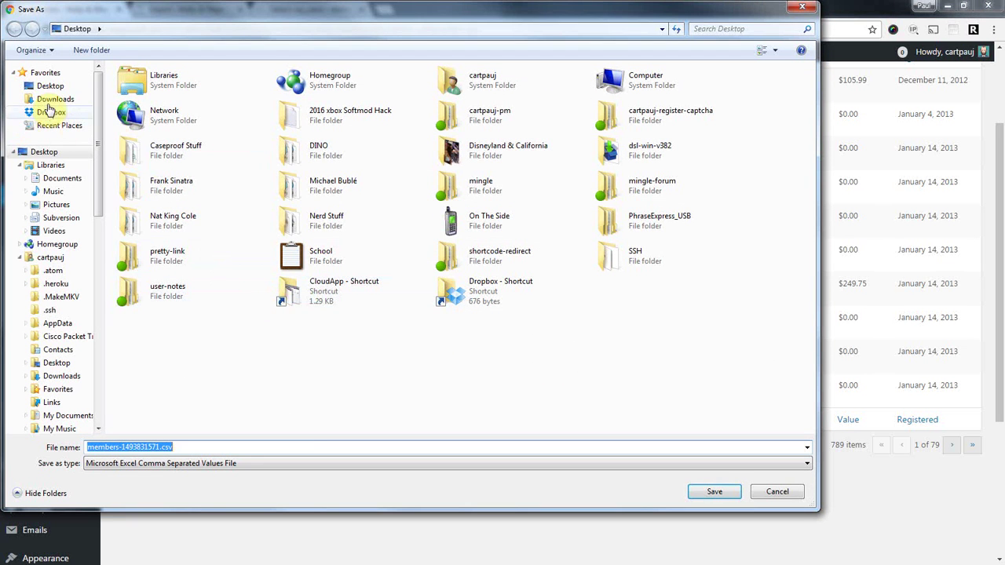
click(49, 86)
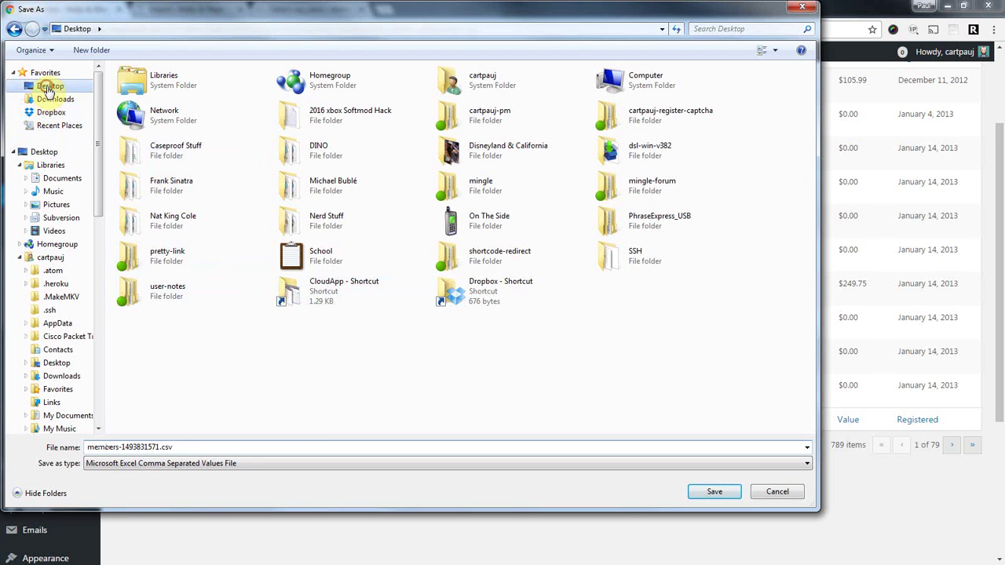
click(711, 492)
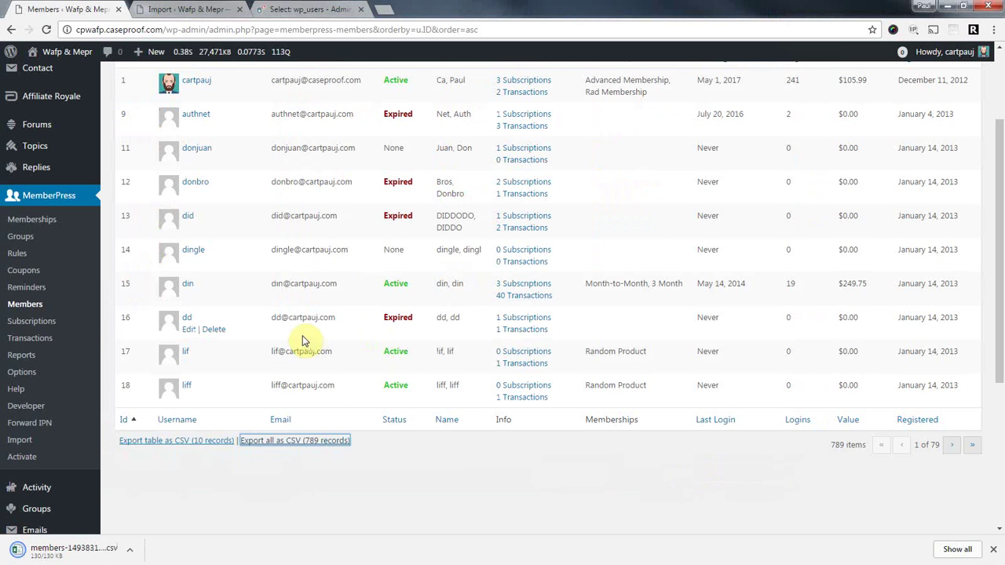
click(69, 555)
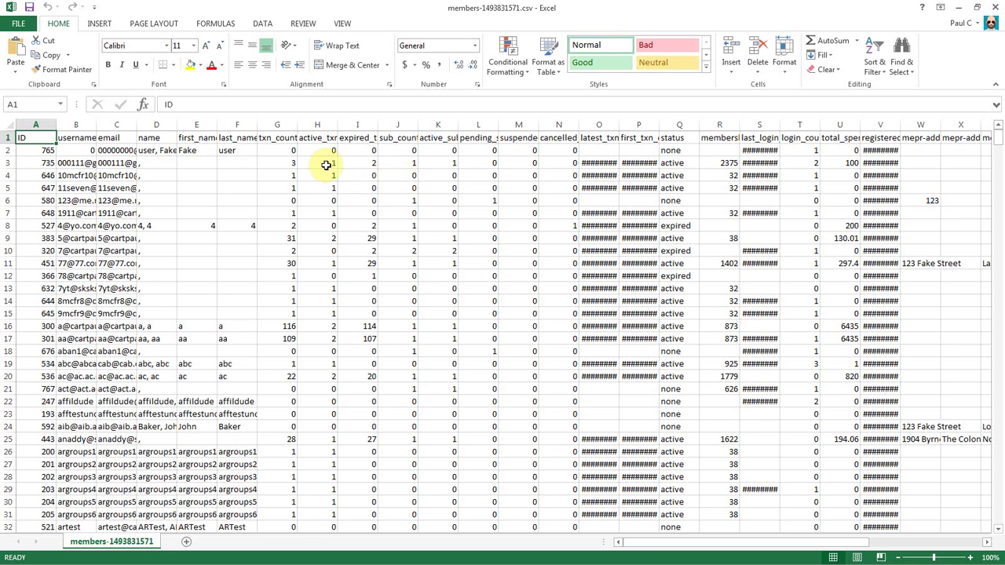
Select the whole members-1493831571.csv sheet and AutoFit every column to its contents.
click(11, 124)
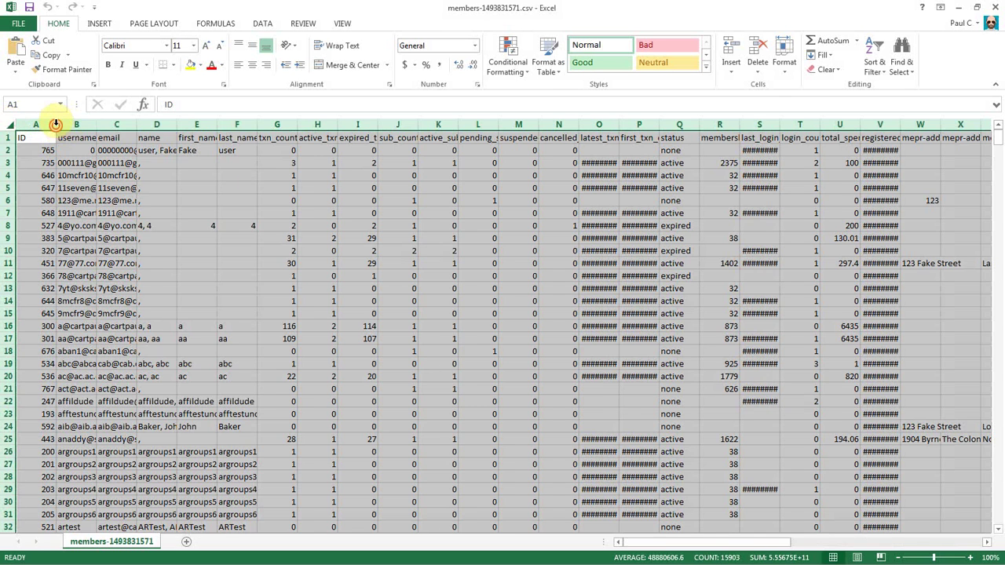
double_click(56, 124)
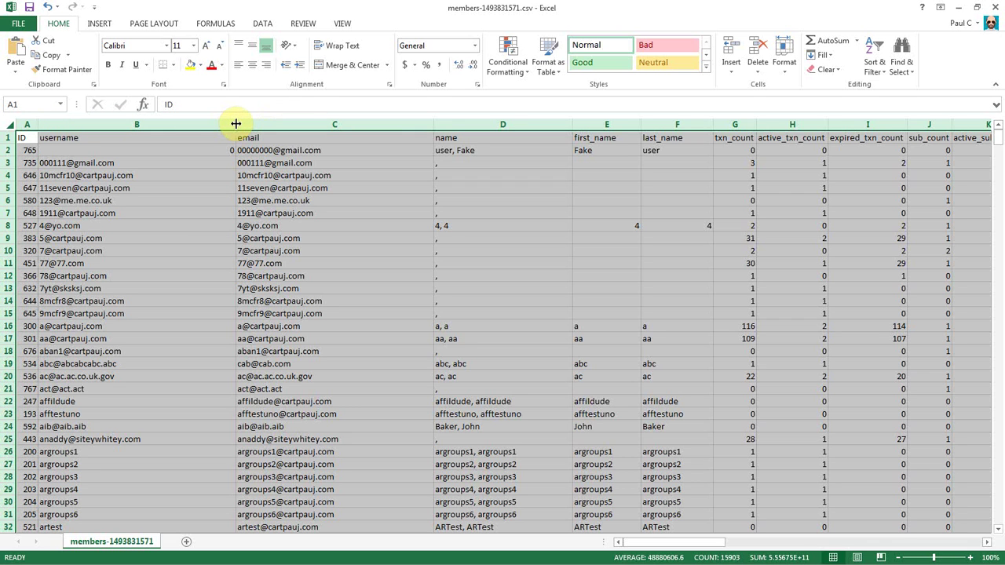
click(69, 138)
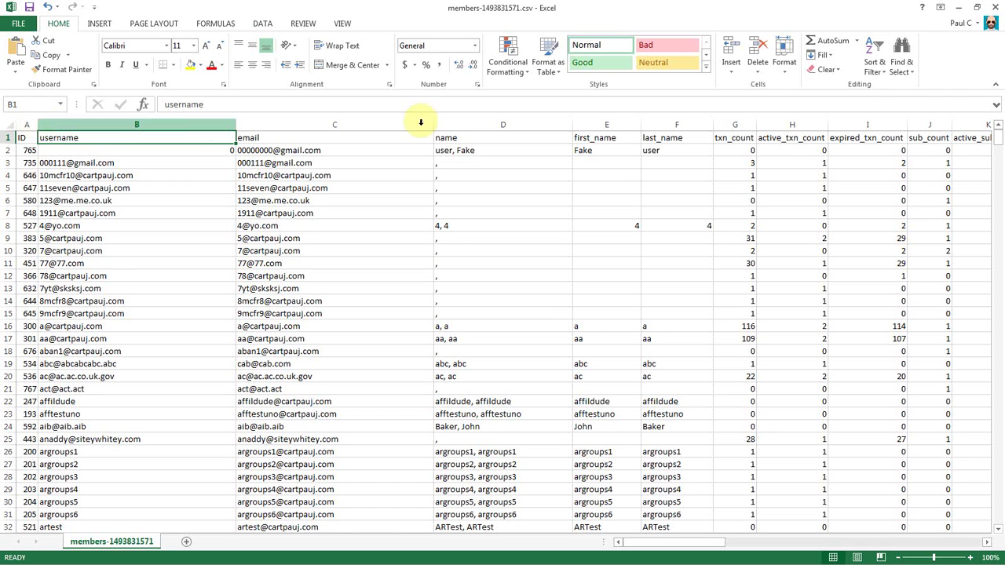
click(745, 150)
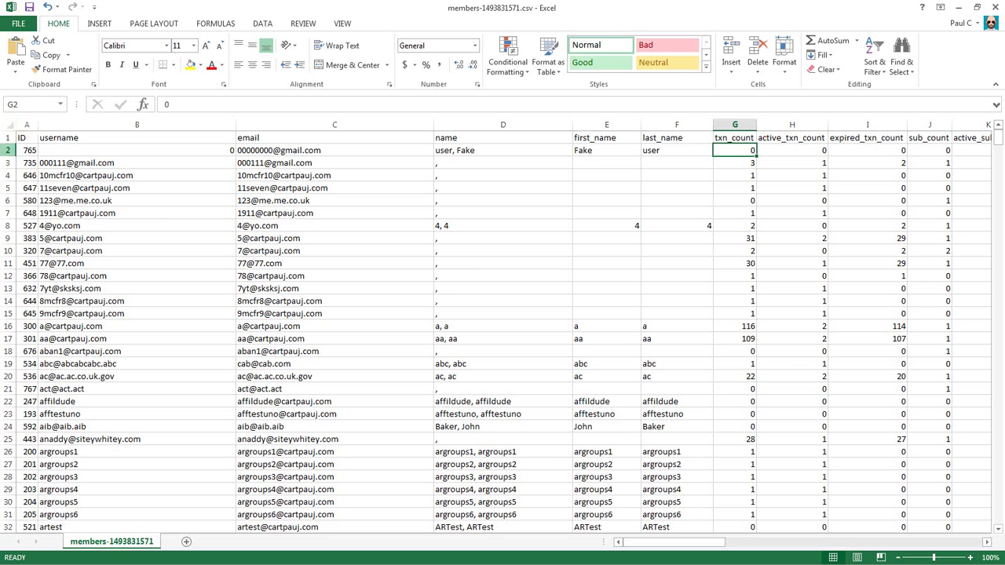
In the MemberPress import manual, review the required username and email columns.
key(alt+Tab)
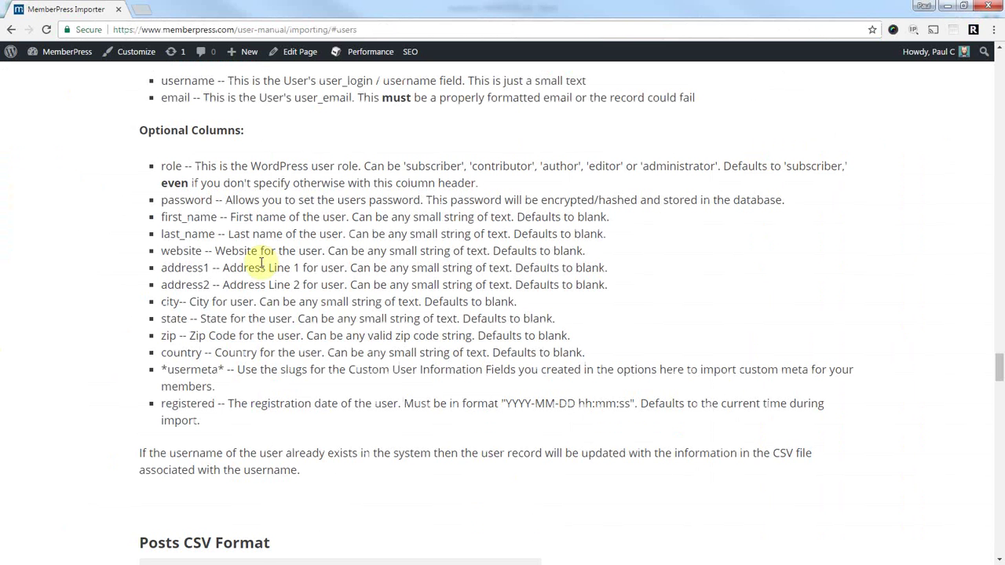
scroll(207, 198, up, 3)
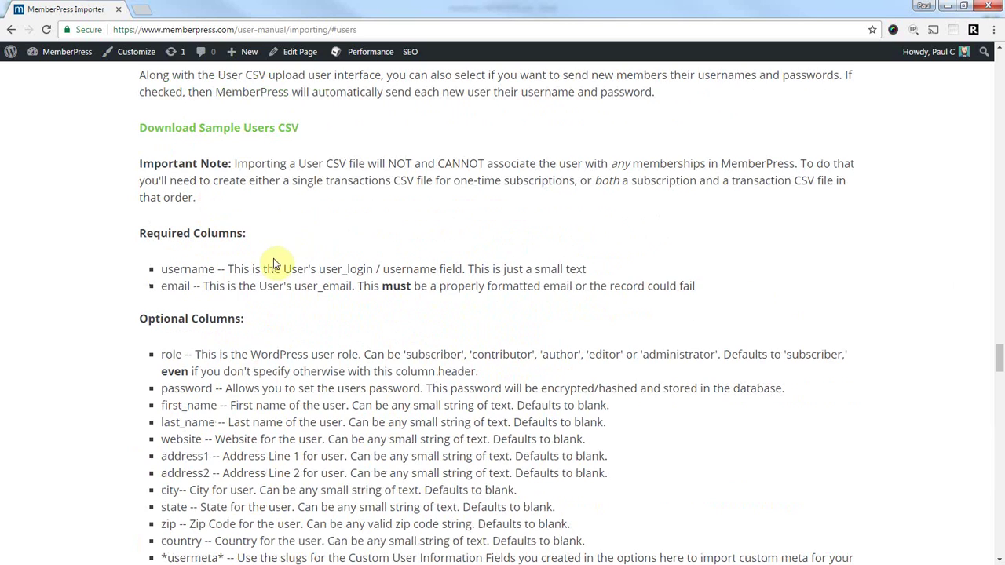
scroll(278, 258, up, 7)
drag(140, 239, 341, 221)
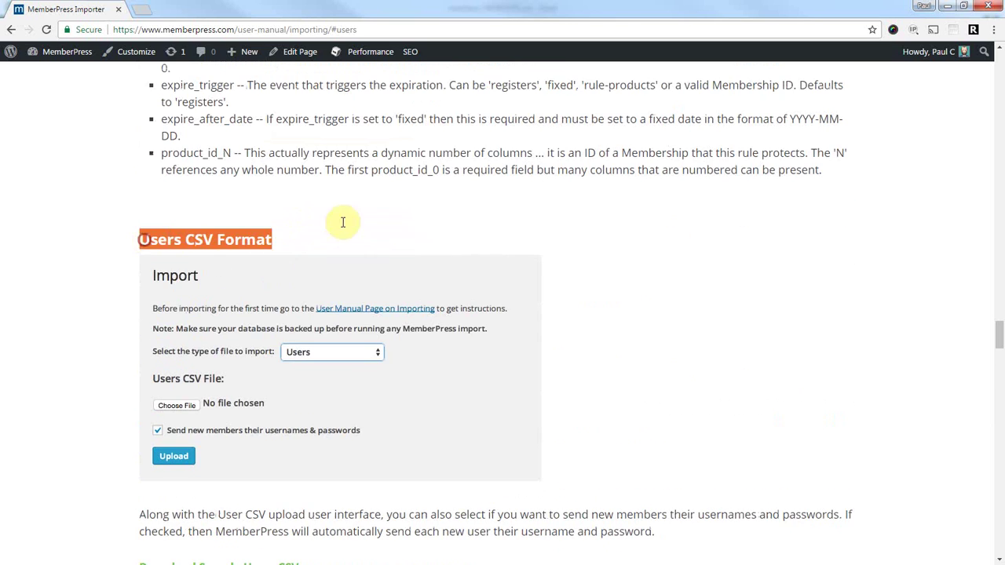
scroll(362, 260, down, 7)
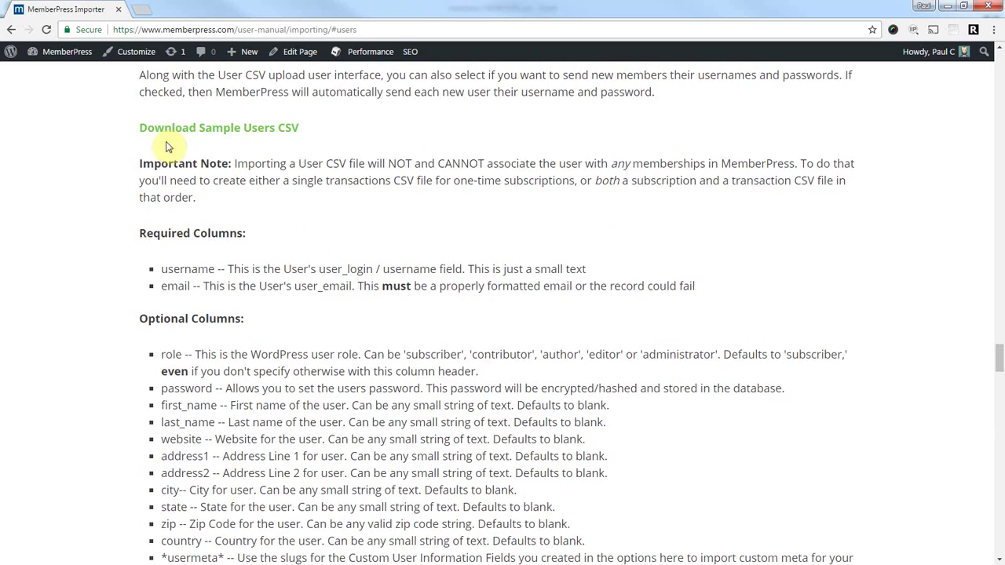
scroll(337, 196, down, 1)
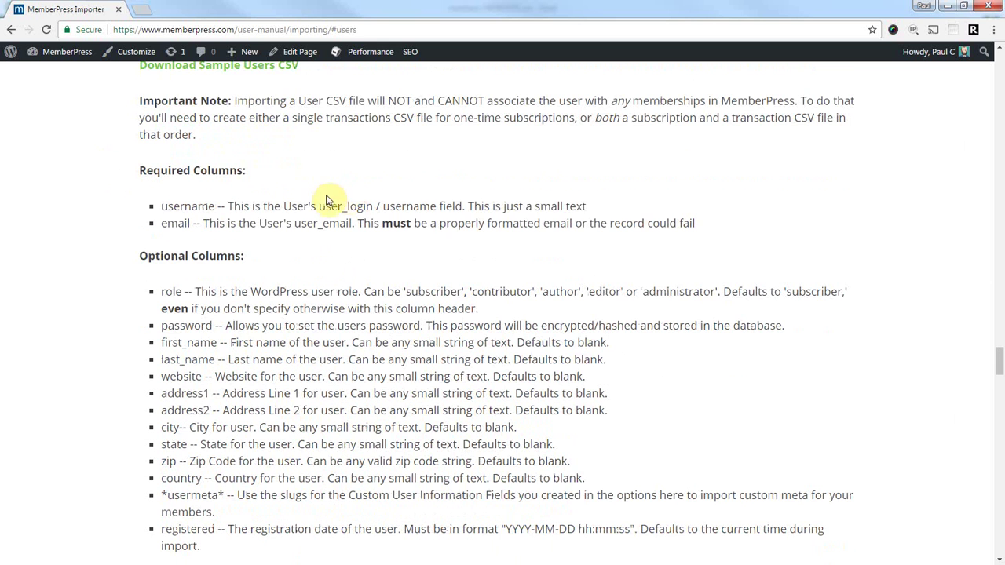
scroll(286, 197, down, 1)
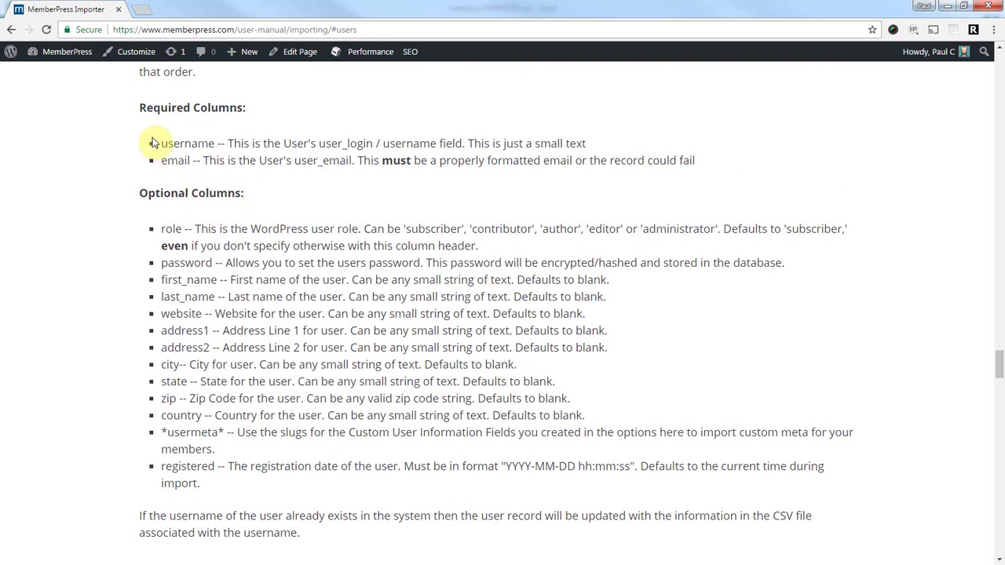
drag(161, 143, 216, 145)
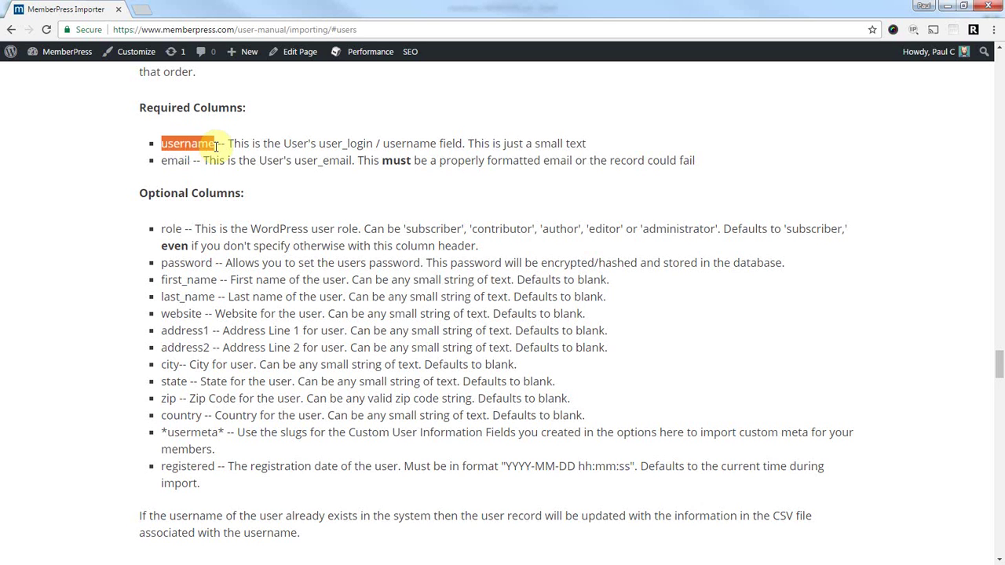
drag(161, 161, 189, 160)
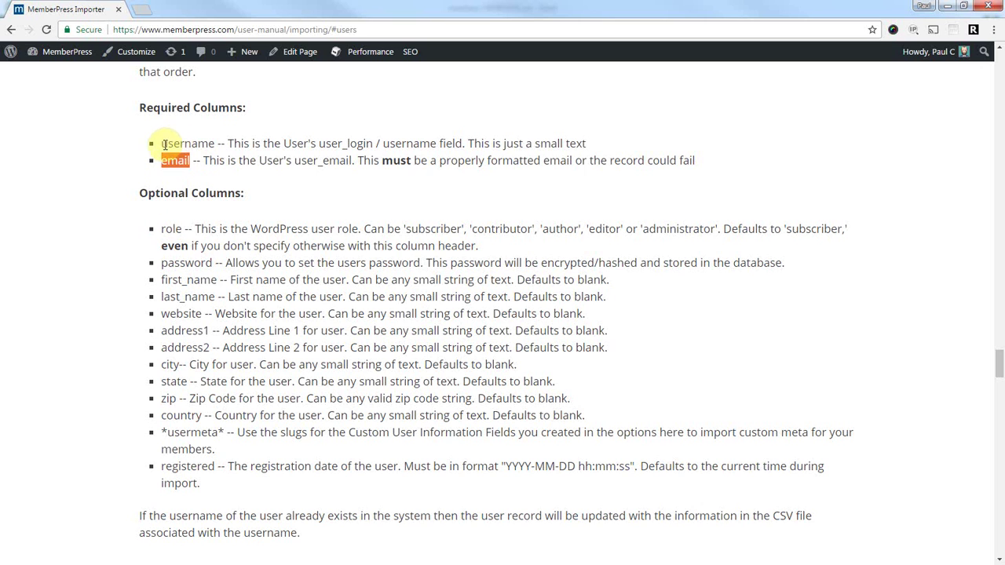
drag(161, 144, 215, 144)
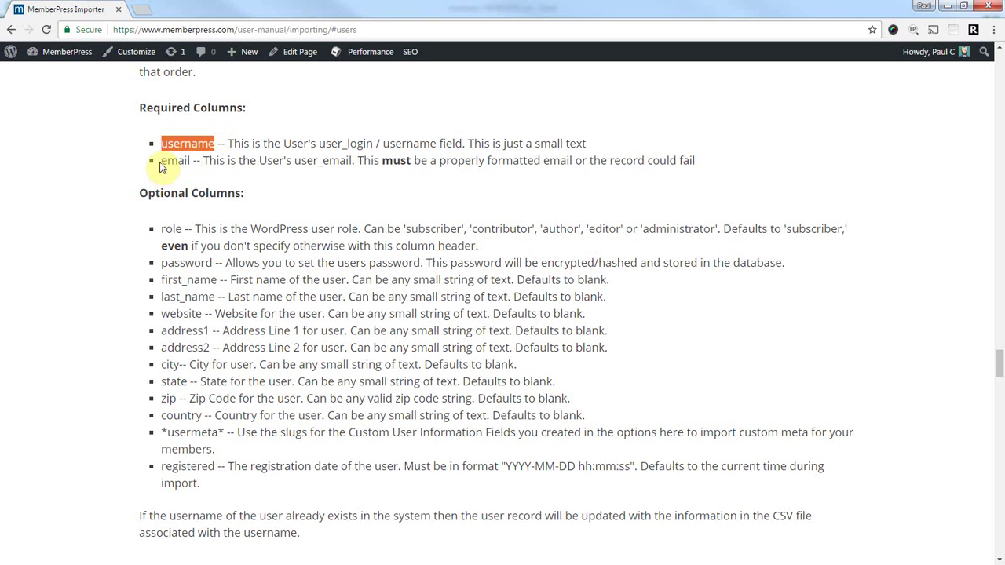
drag(161, 161, 189, 160)
click(189, 161)
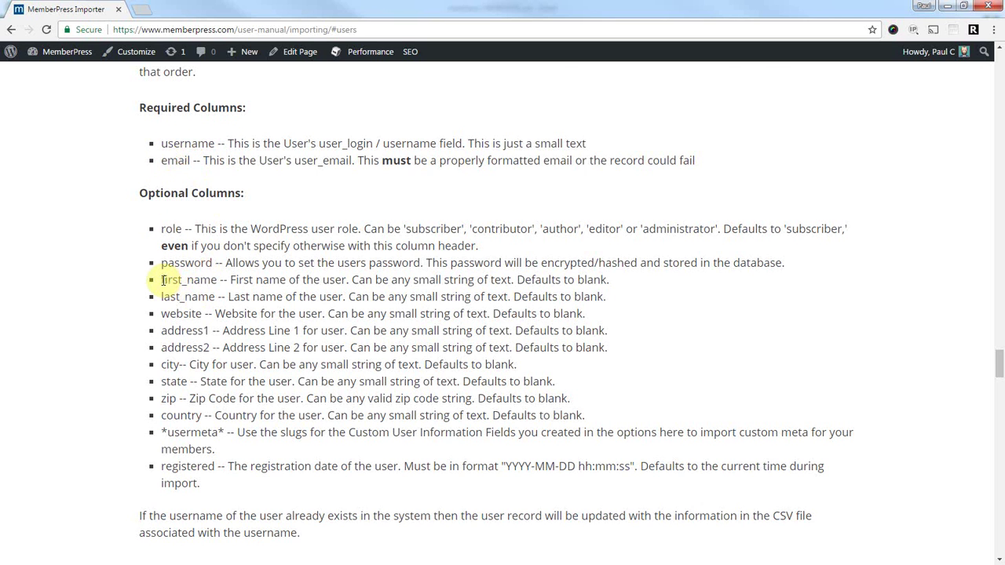
Review the optional first_name, last_name, registered and password column entries.
drag(161, 280, 218, 279)
drag(161, 297, 217, 297)
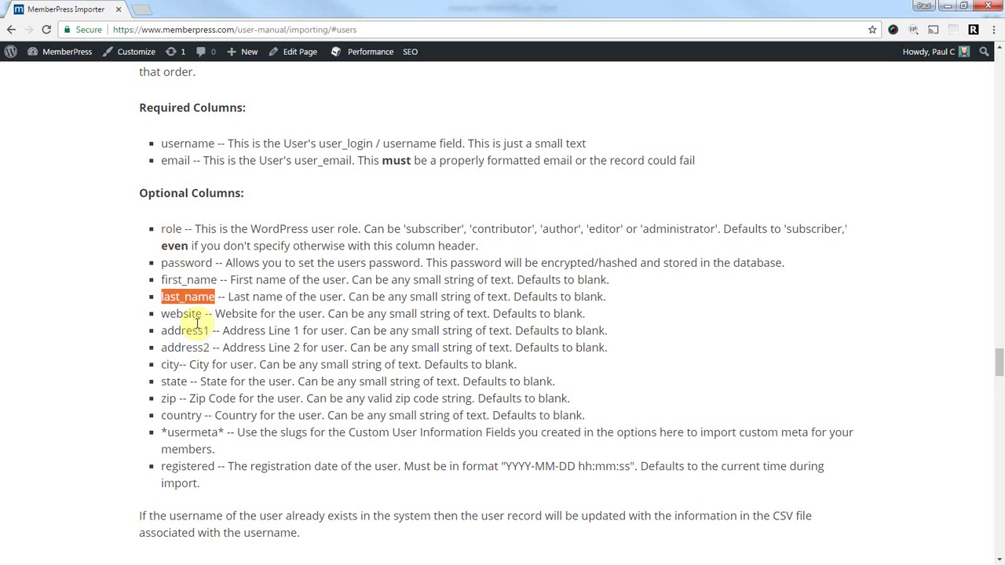
drag(161, 467, 217, 467)
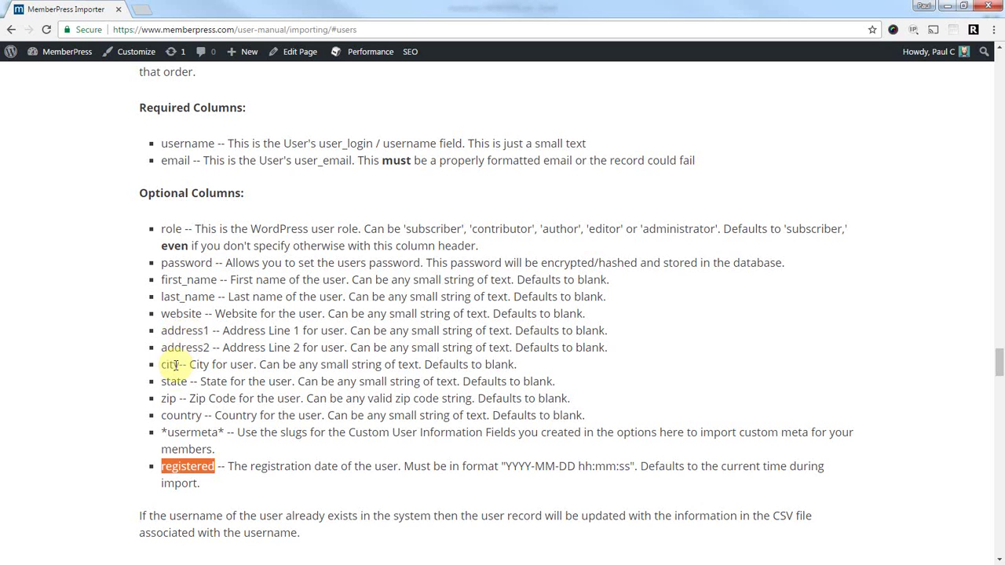
drag(161, 415, 202, 415)
click(180, 415)
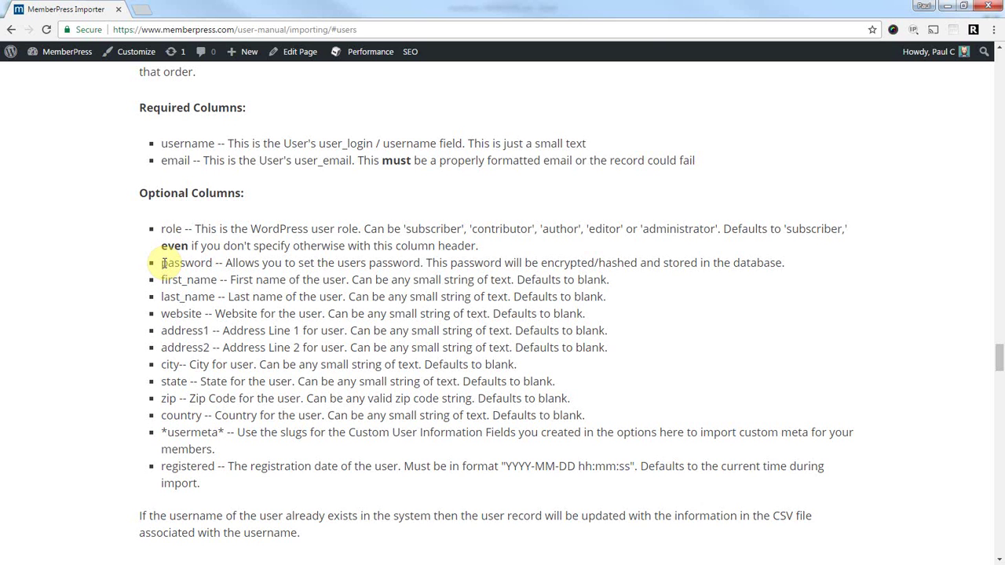
drag(159, 265, 215, 262)
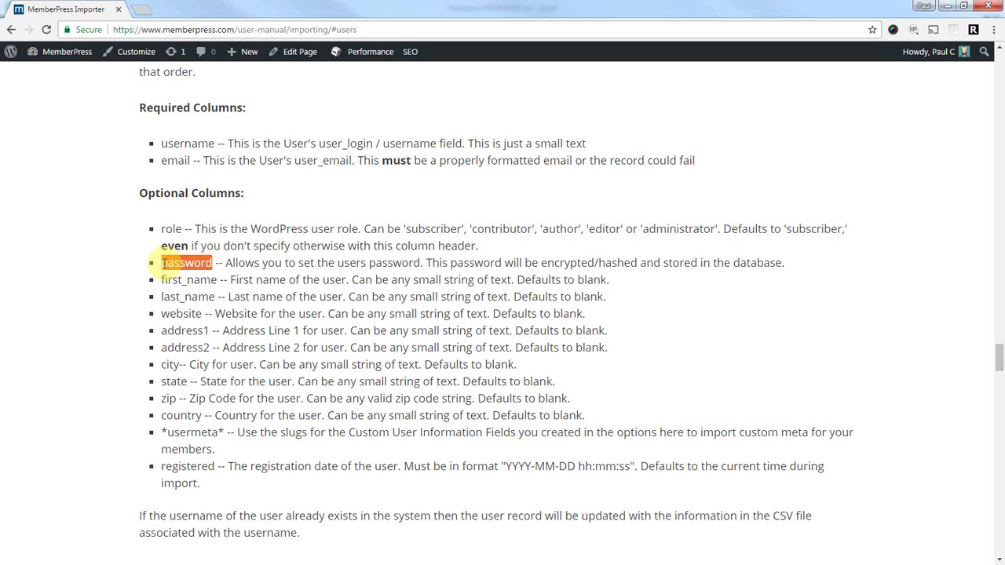
click(162, 264)
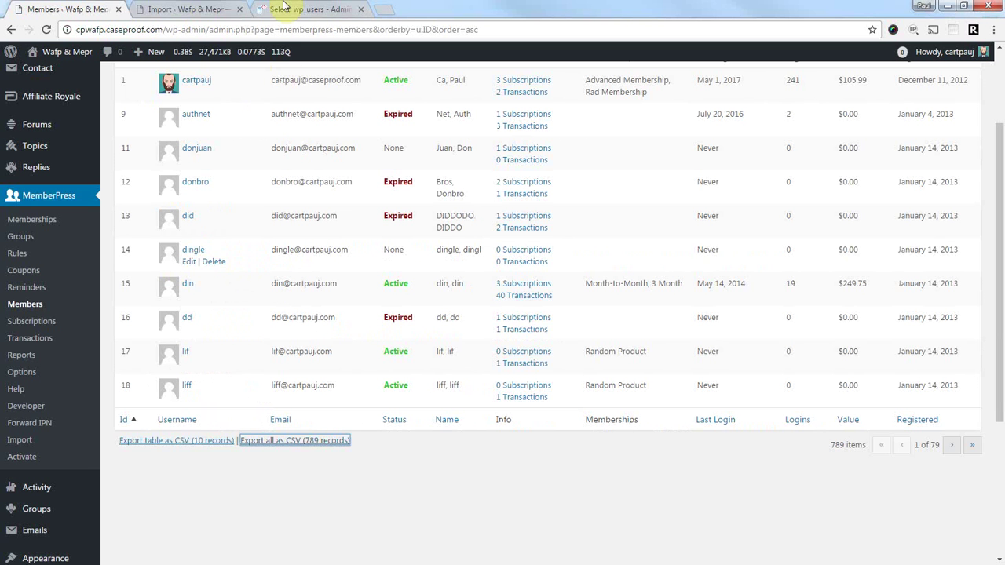
In Adminer's wp_users table, inspect the first user's hashed user_pass value.
click(289, 9)
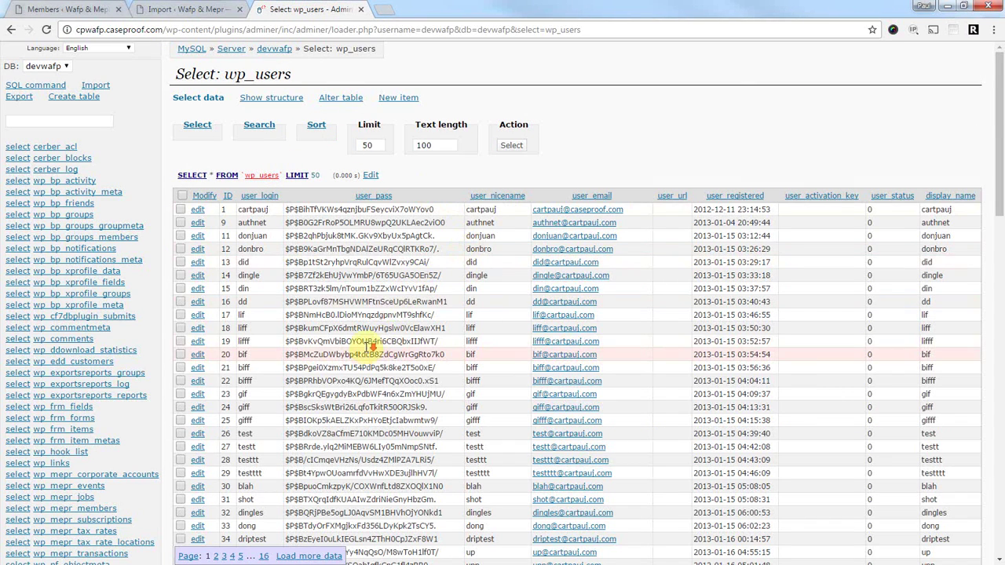
scroll(370, 334, down, 3)
scroll(348, 325, down, 6)
scroll(337, 325, up, 9)
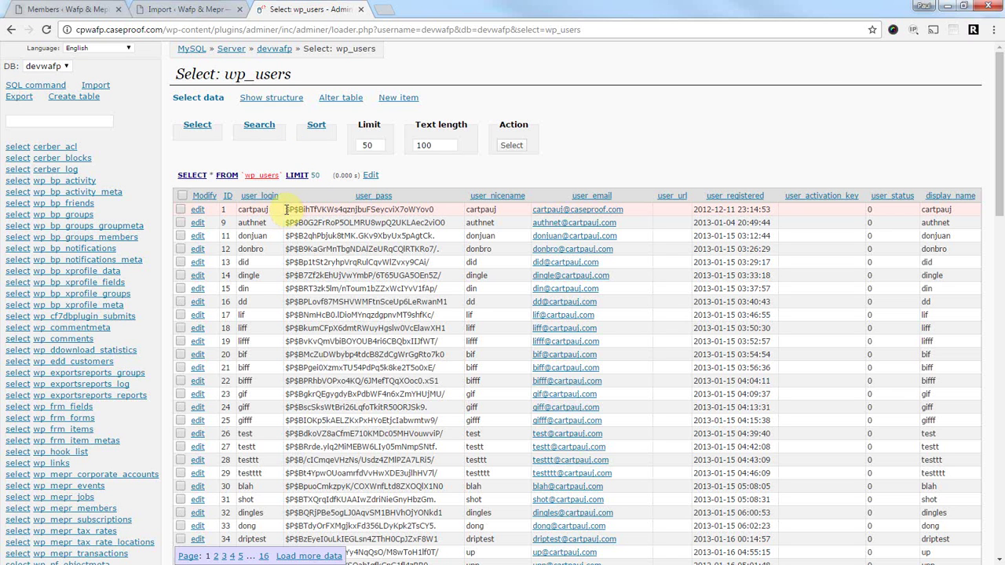
drag(287, 210, 447, 209)
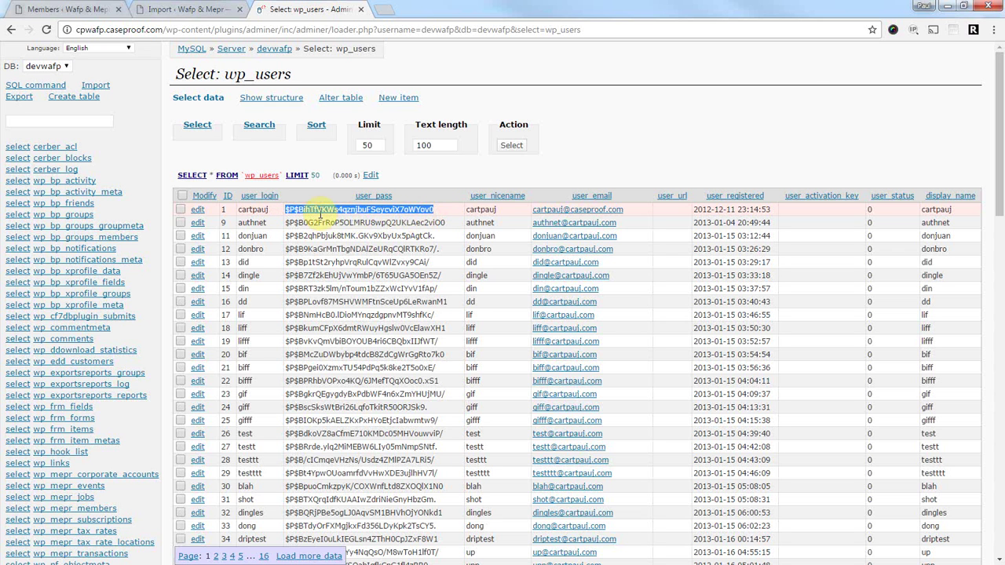
click(289, 210)
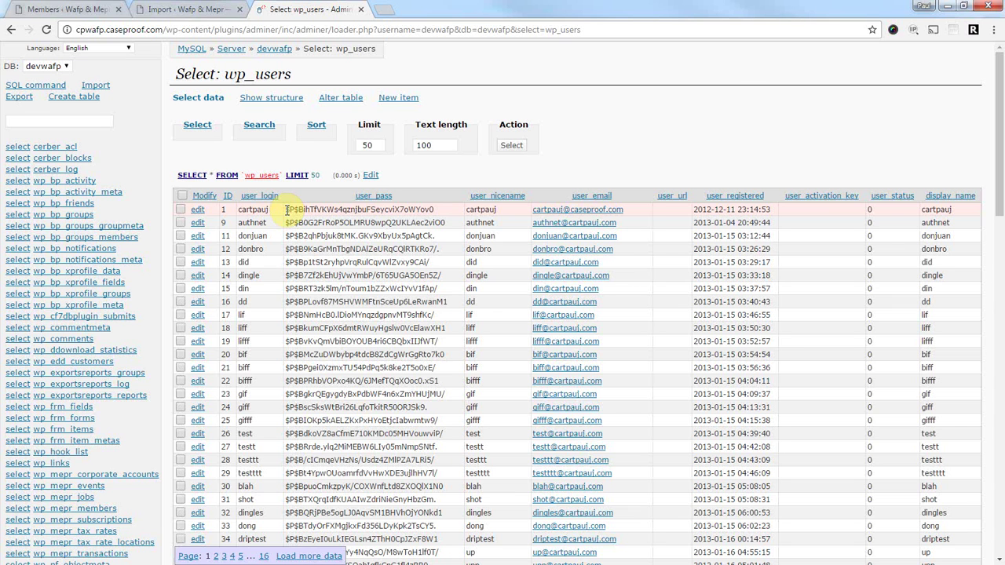
drag(287, 210, 443, 210)
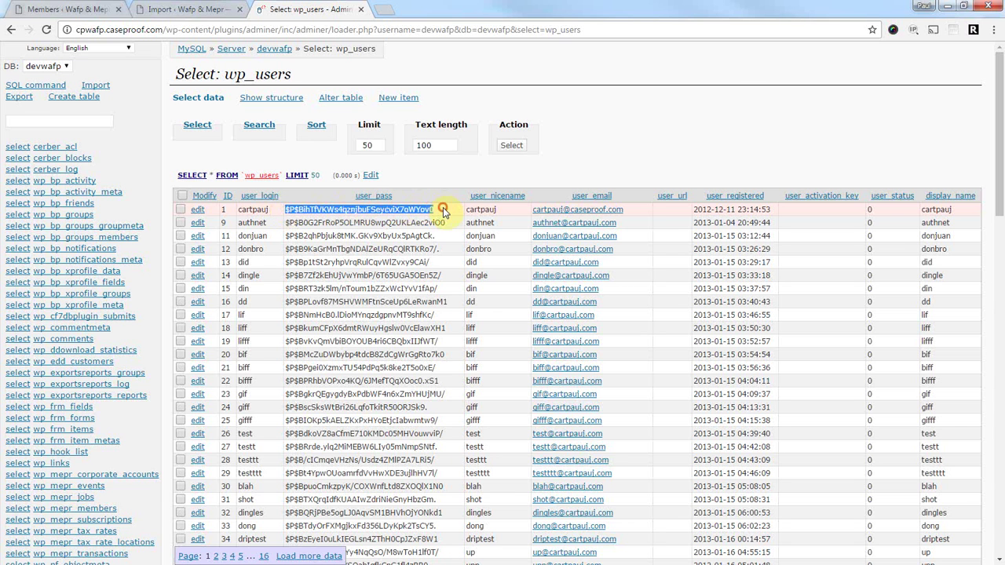
click(275, 160)
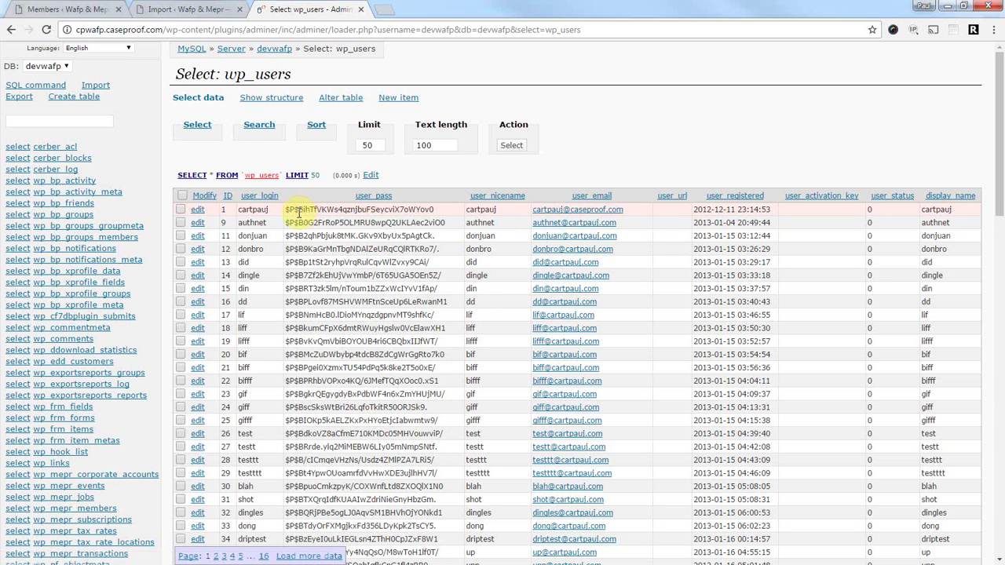
drag(286, 209, 442, 209)
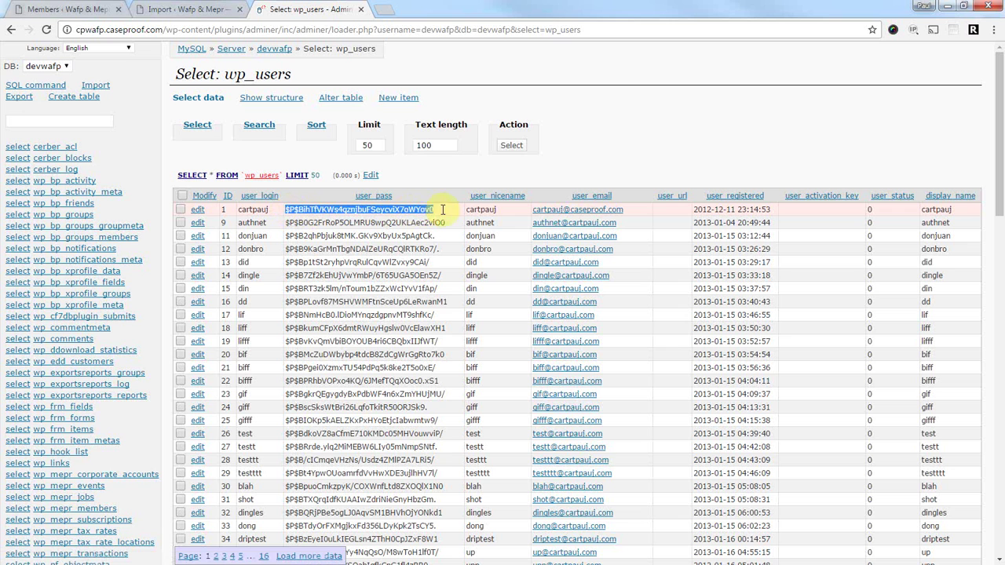
click(417, 177)
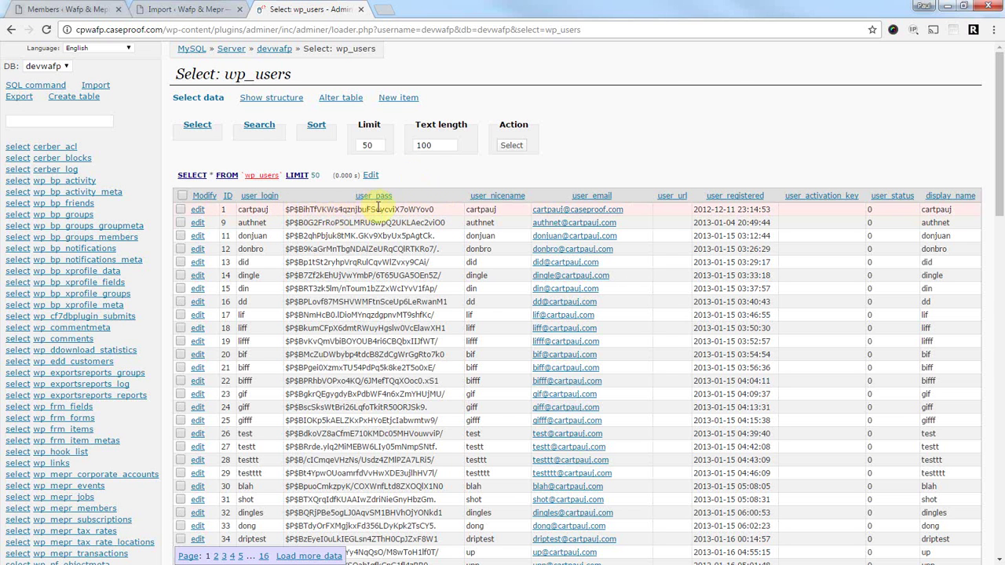
click(287, 211)
Glance at the WordPress Import page, then re-check the first user's password hash in Adminer.
click(180, 10)
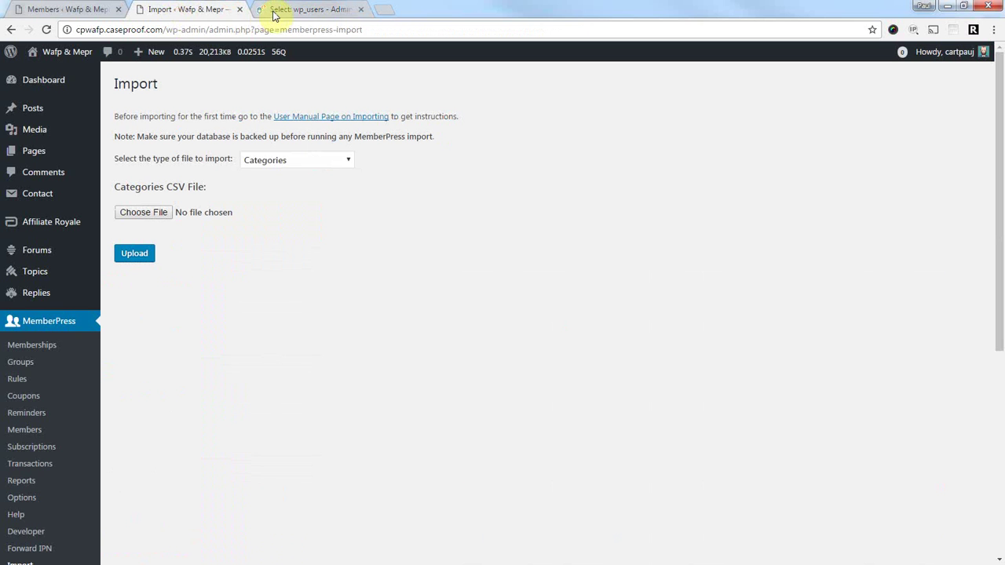
click(275, 12)
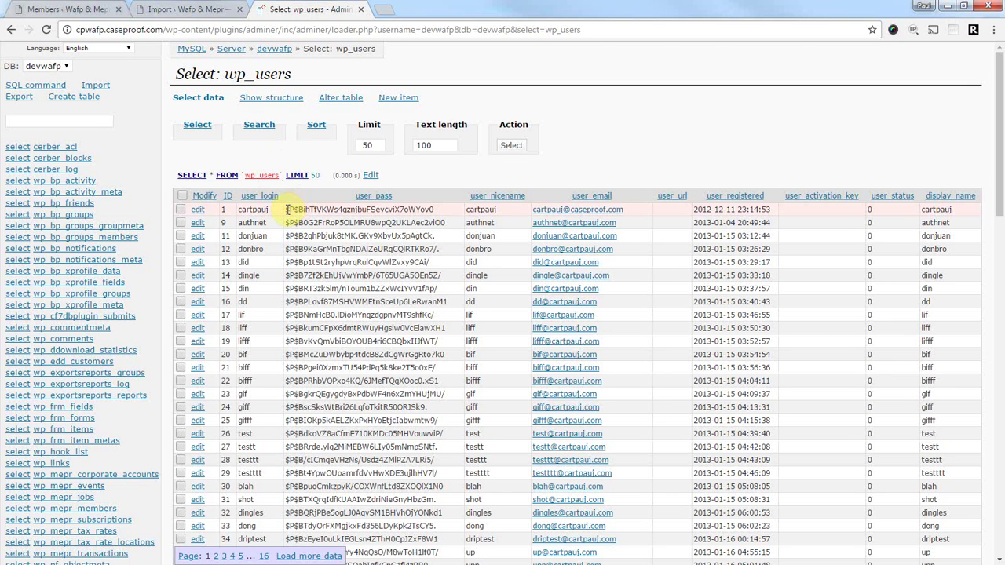
drag(287, 209, 442, 212)
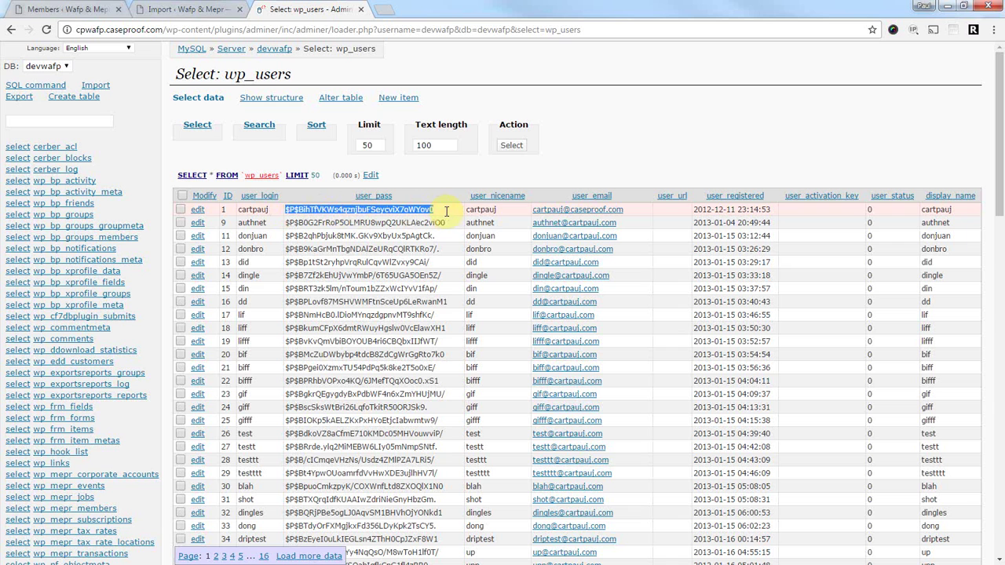
click(412, 176)
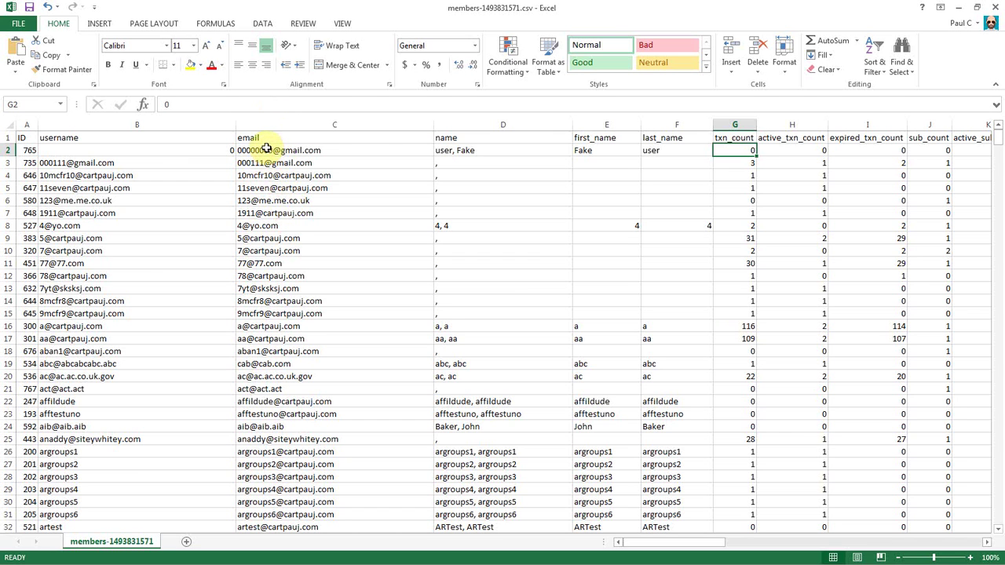
click(267, 150)
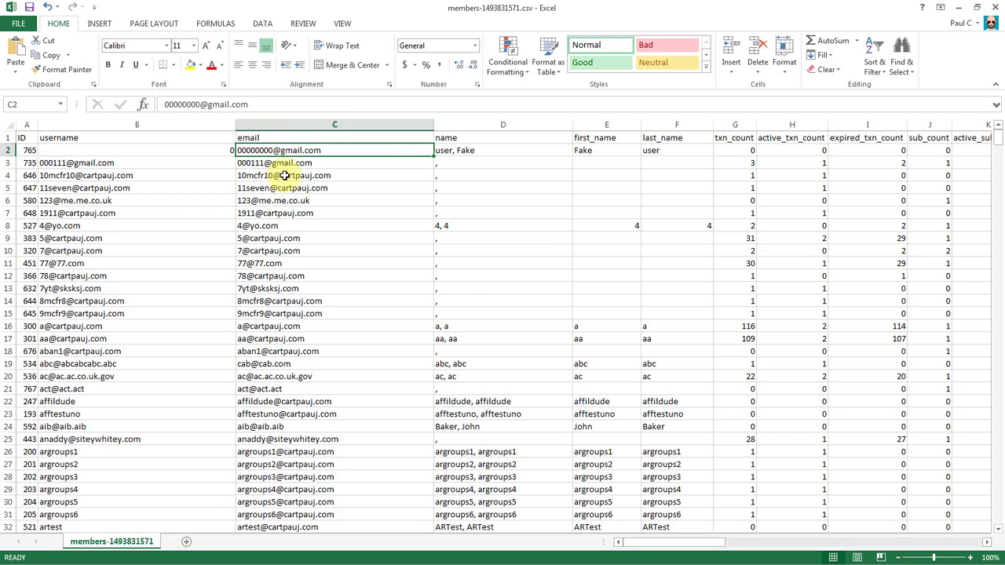
mouse_move(265, 150)
mouse_down()
mouse_move(267, 211)
mouse_move(305, 402)
mouse_up()
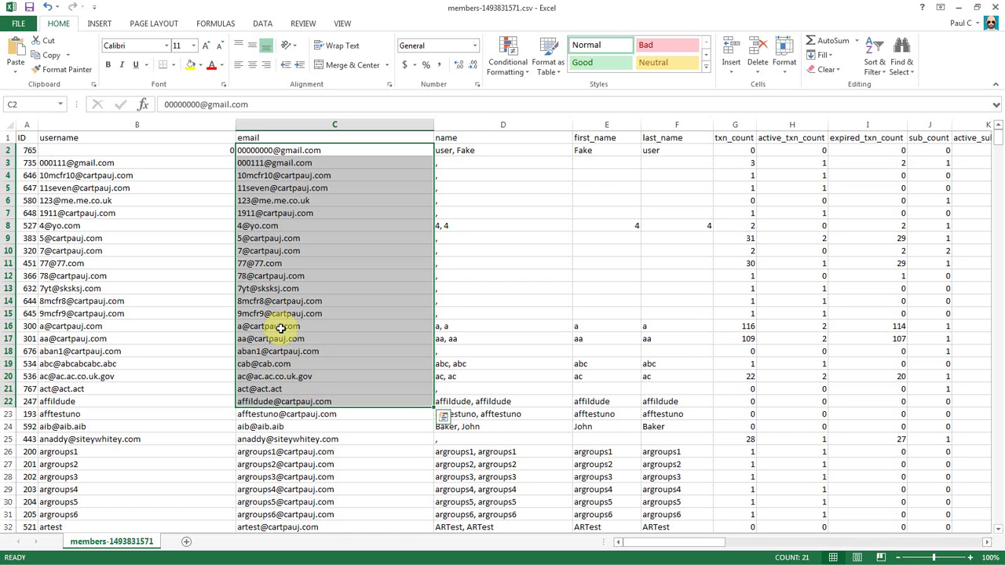
click(294, 188)
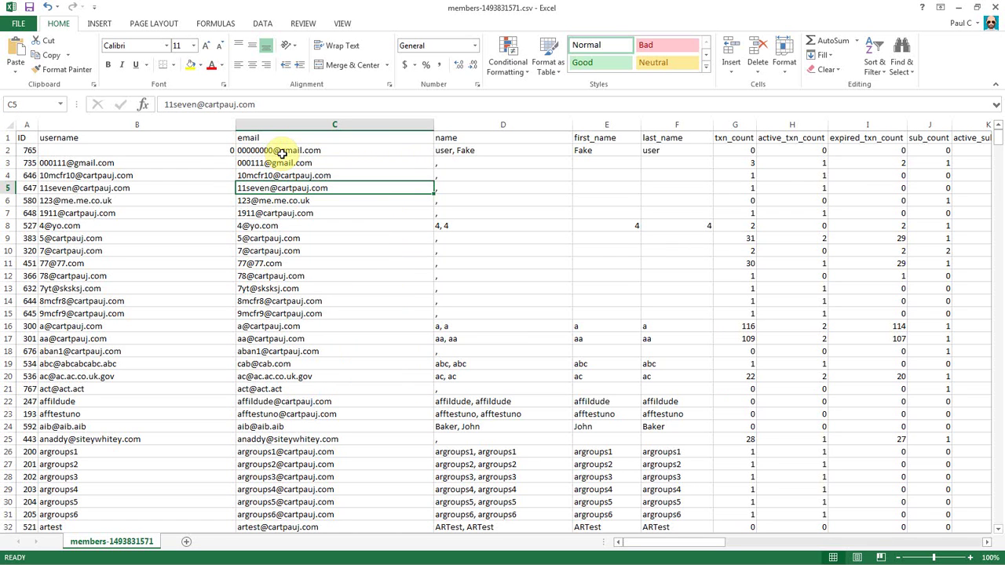
click(282, 154)
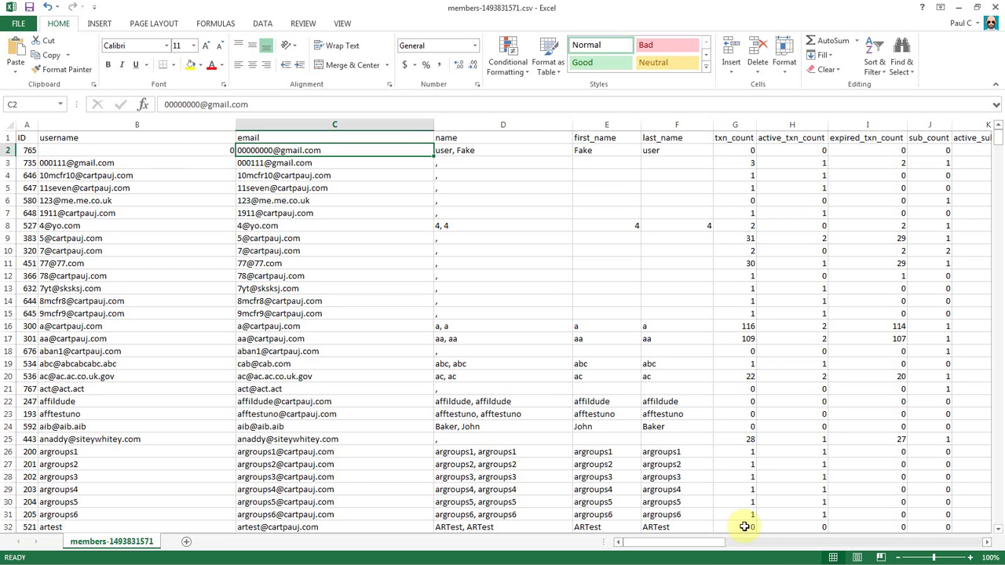
drag(689, 545, 651, 550)
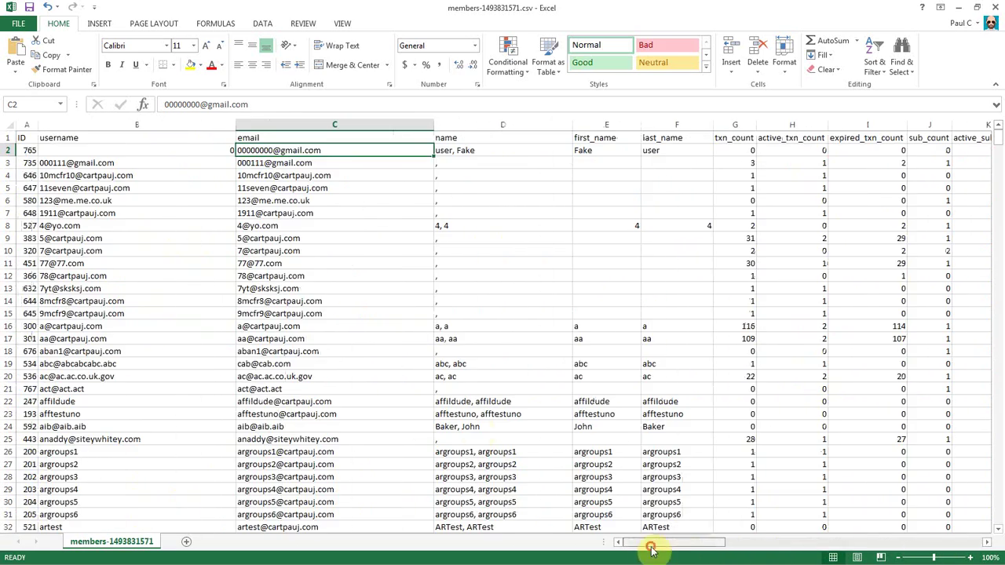
click(74, 188)
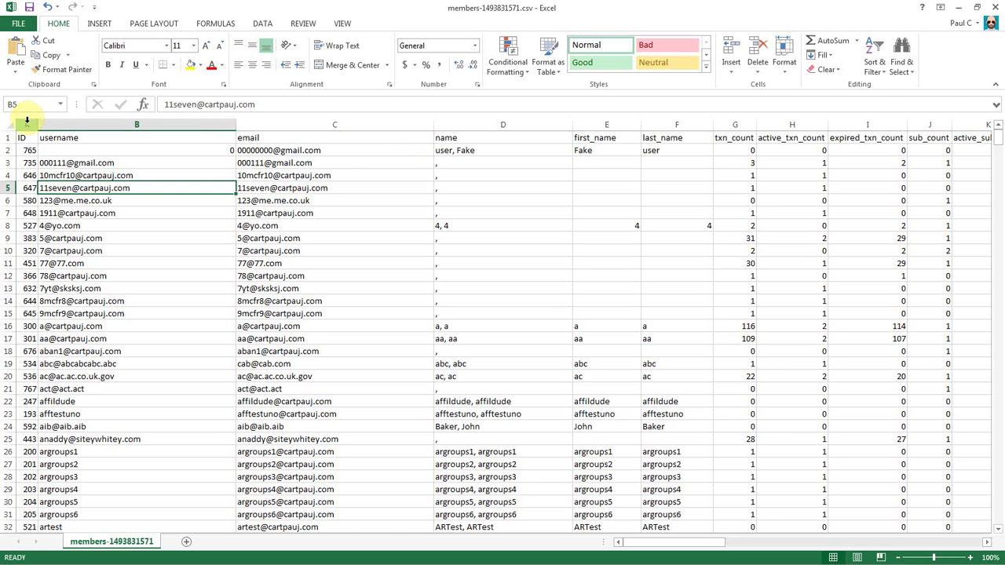
click(130, 201)
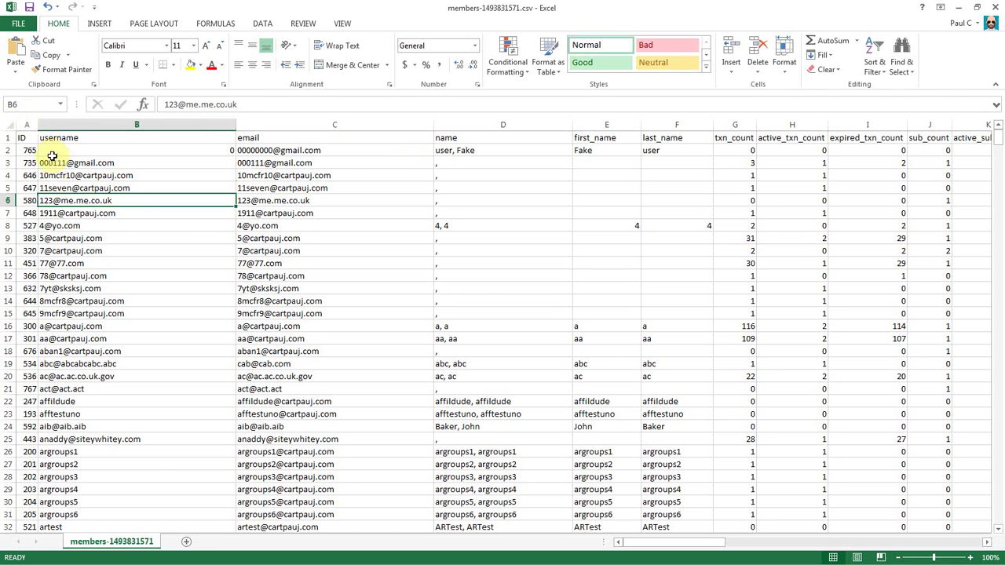
Delete the ID and combined name columns, leaving first_name and last_name in C and D.
click(29, 124)
right_click(28, 124)
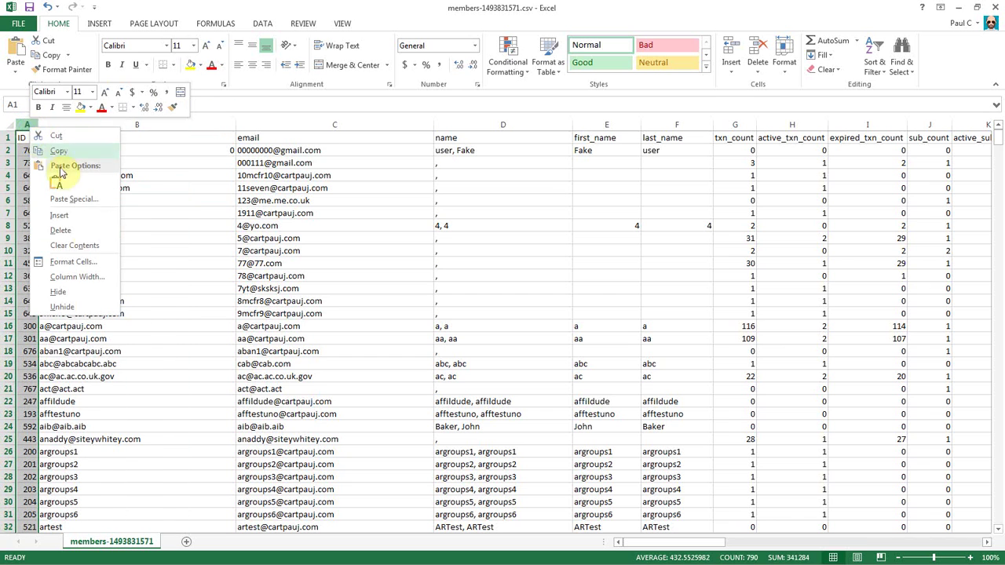
click(61, 230)
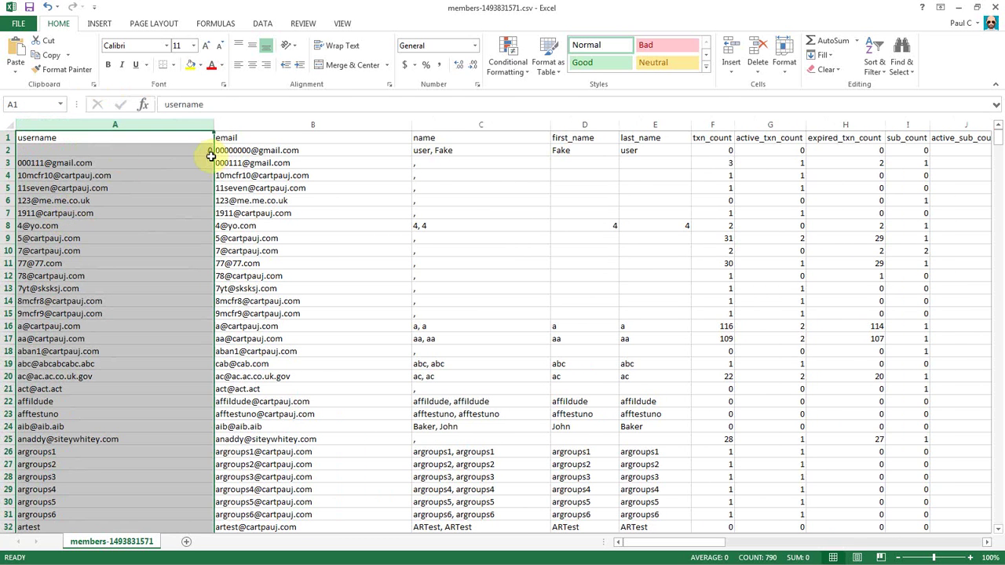
click(85, 135)
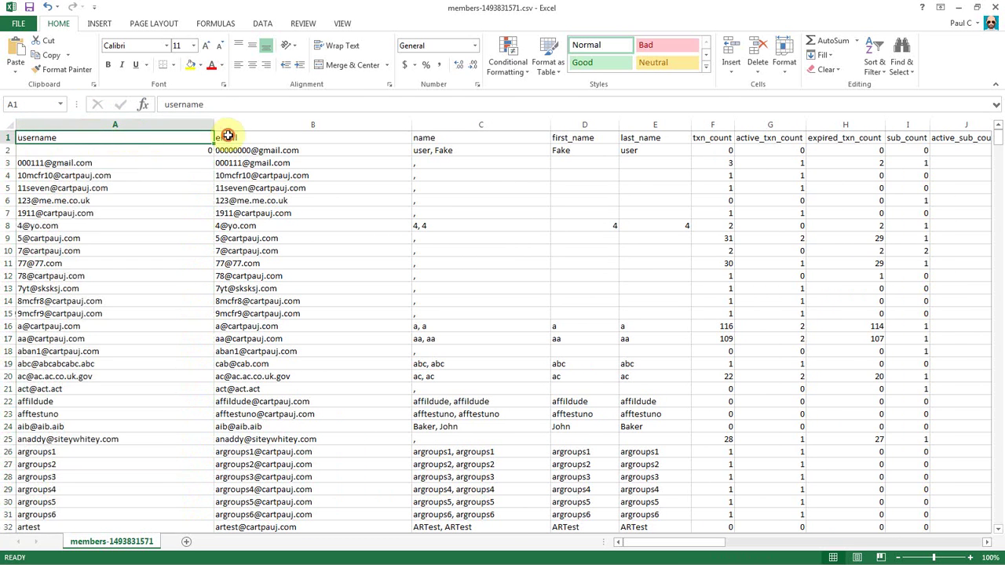
click(330, 134)
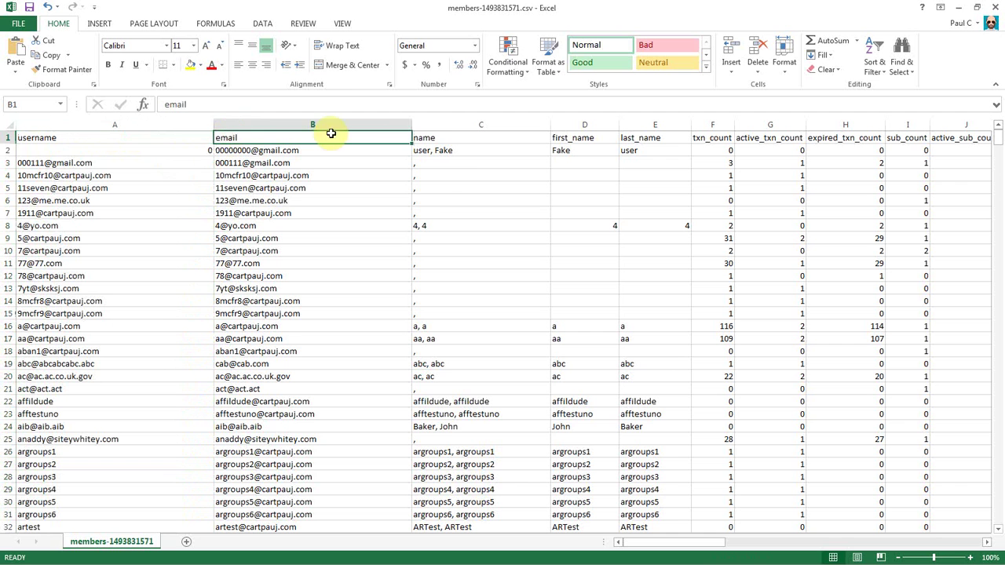
click(442, 138)
right_click(442, 124)
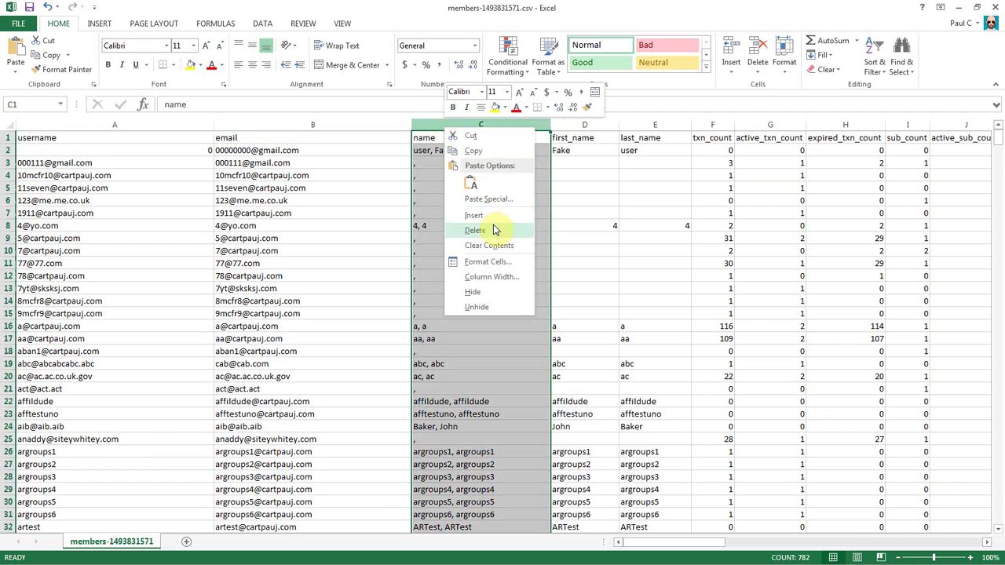
click(492, 227)
click(426, 140)
click(489, 139)
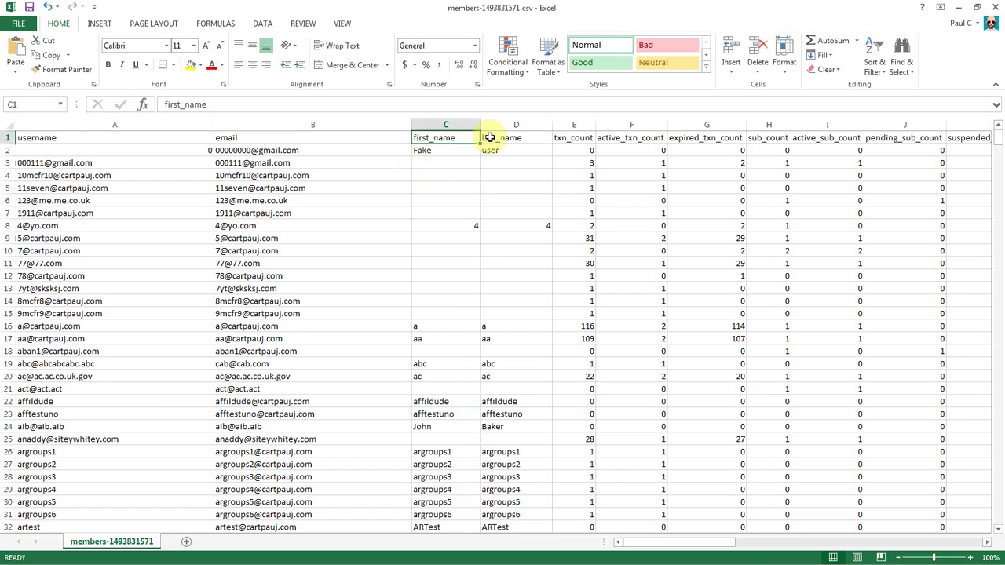
click(429, 138)
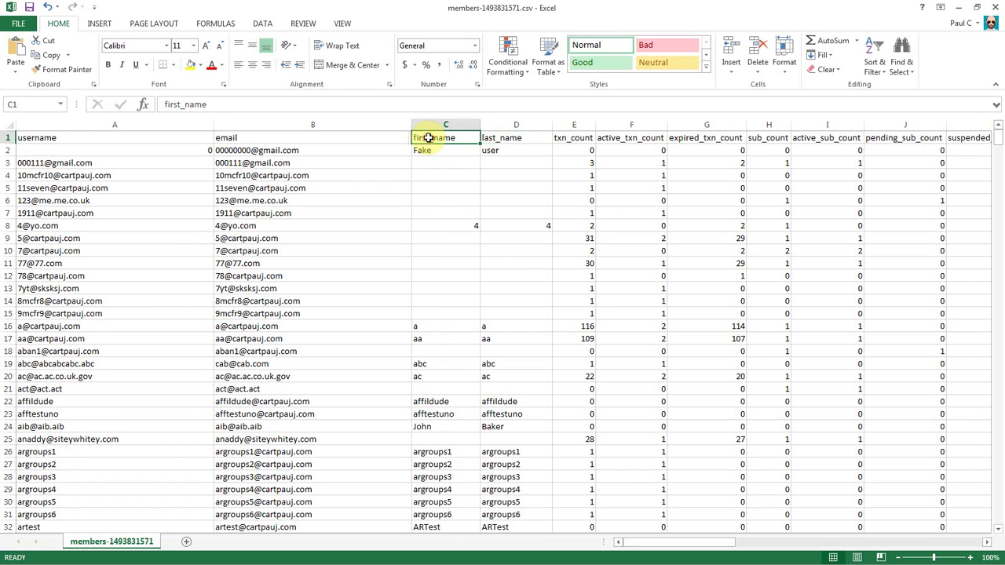
click(514, 138)
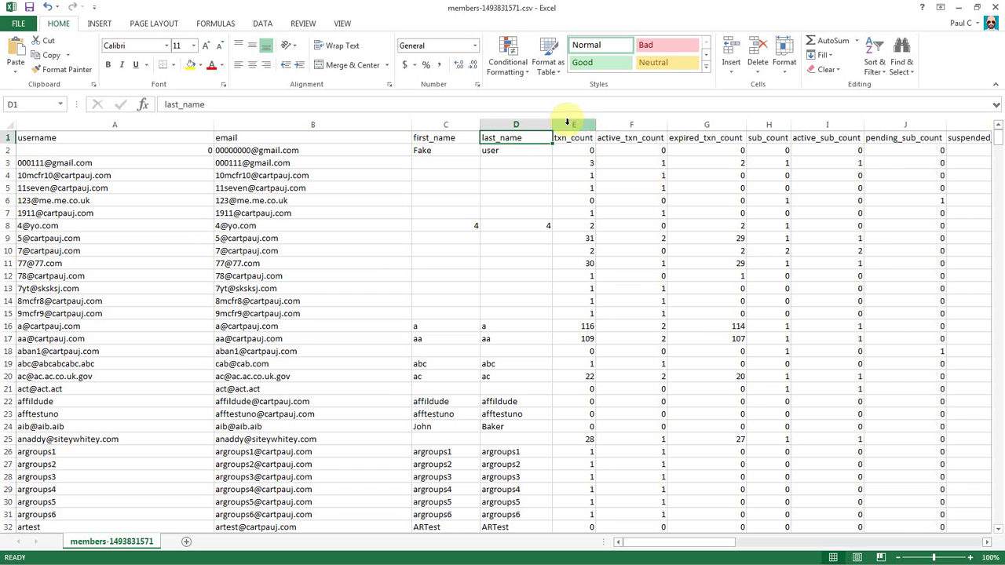
Delete the statistics columns from txn_count through total spent so registered follows last_name.
drag(684, 550, 715, 546)
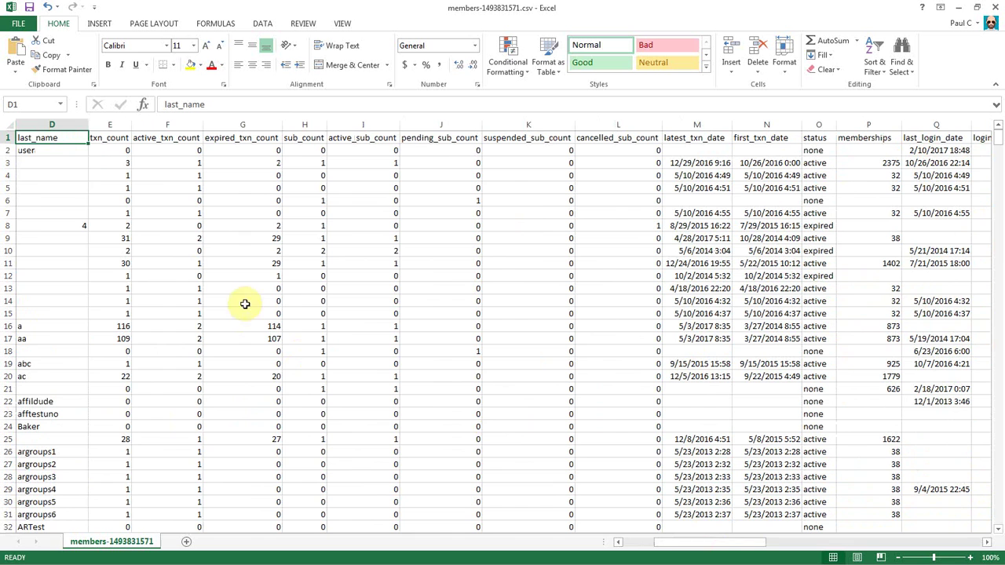
click(988, 542)
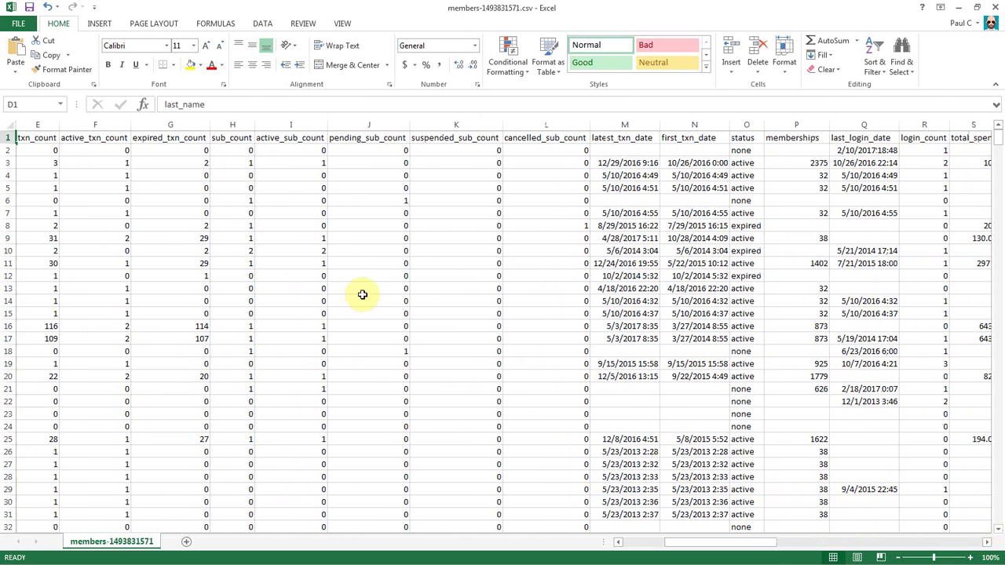
drag(29, 124, 987, 137)
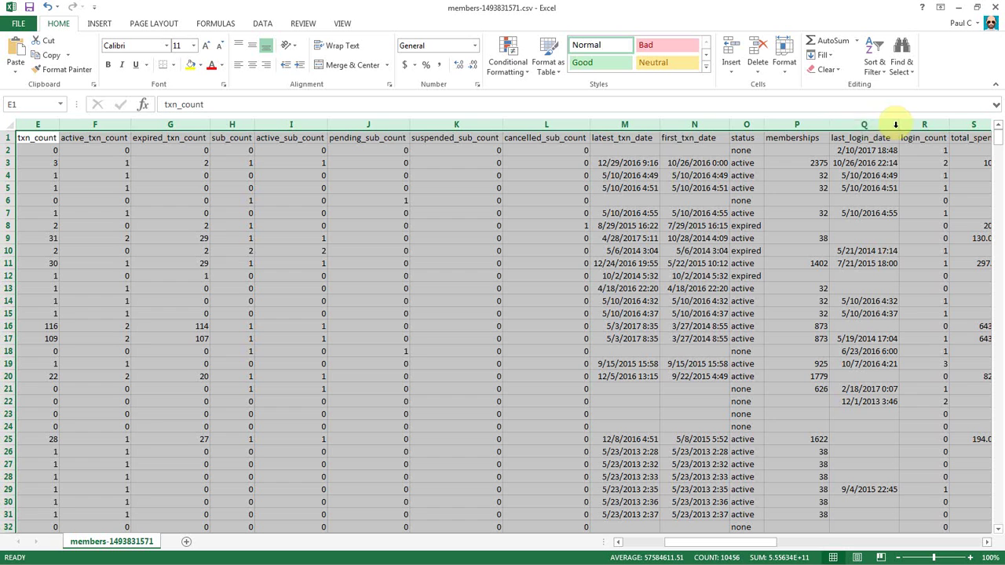
right_click(552, 124)
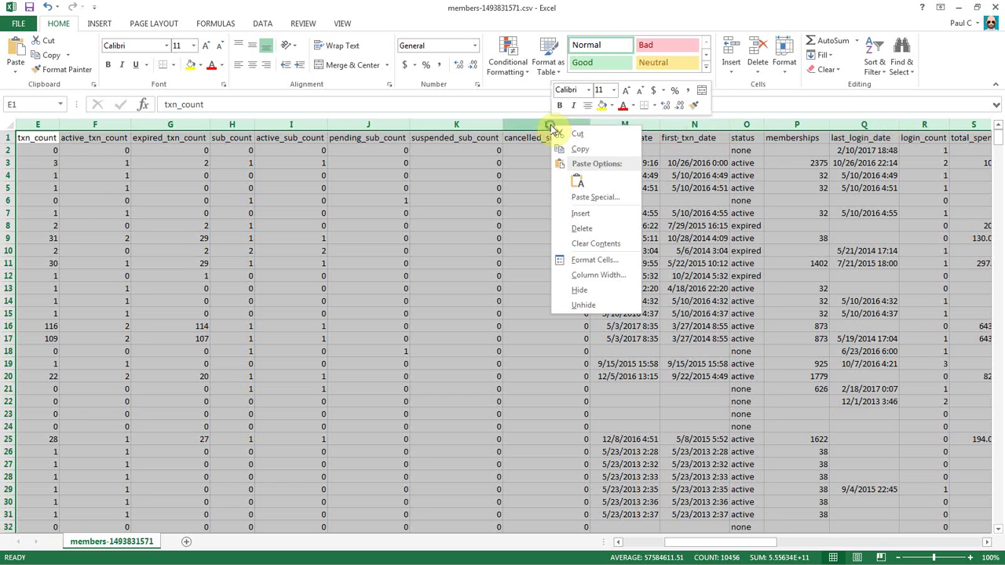
click(595, 225)
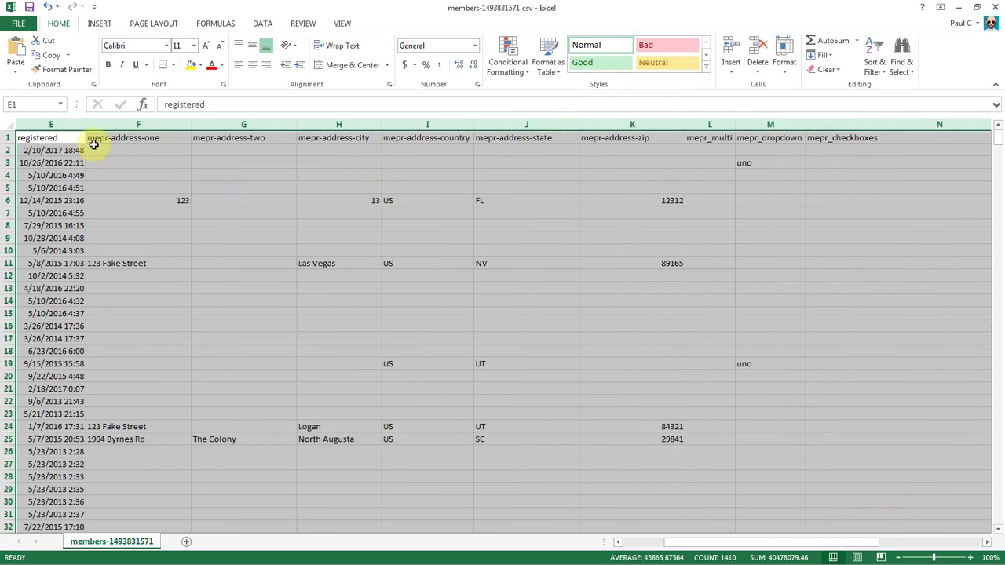
Rename headers F1–K1 to address1, address2, city, country, state and zip.
click(122, 123)
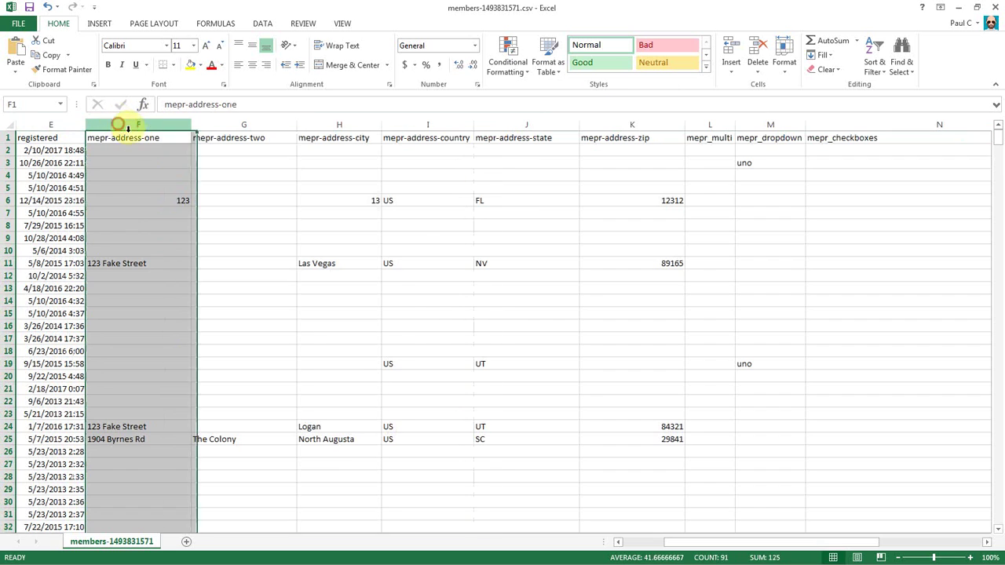
click(123, 135)
text(address1)
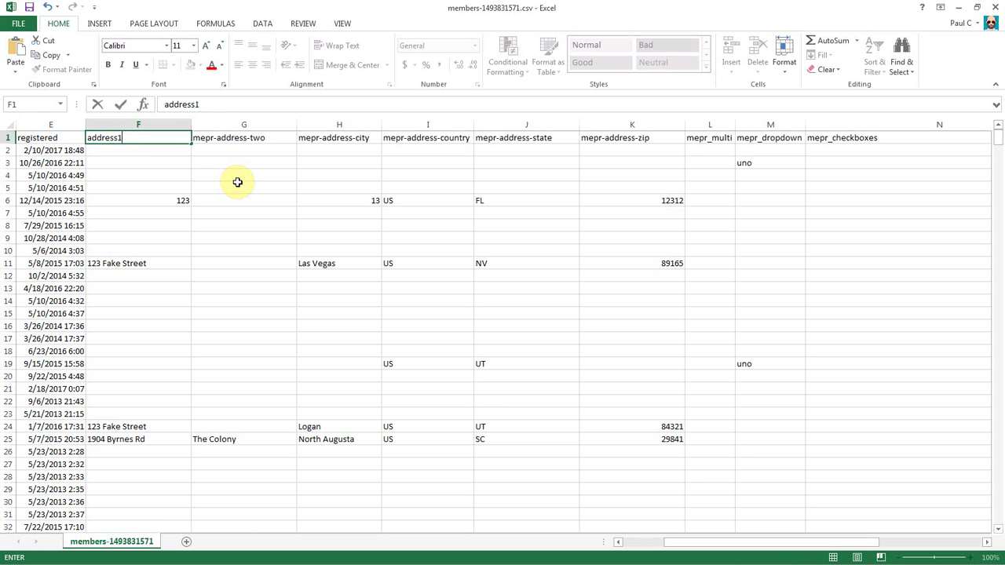
key(Tab)
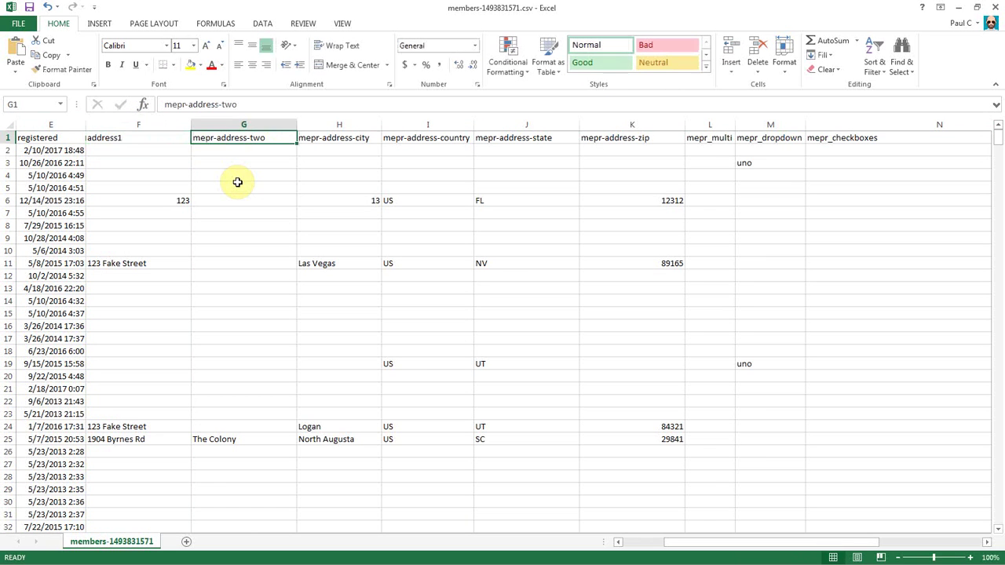
text(address2)
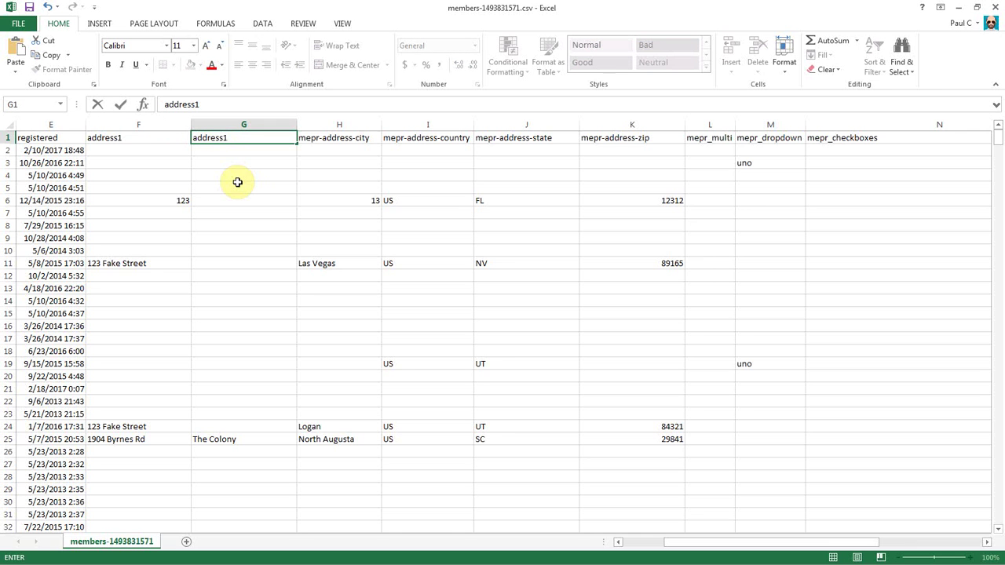
key(Tab)
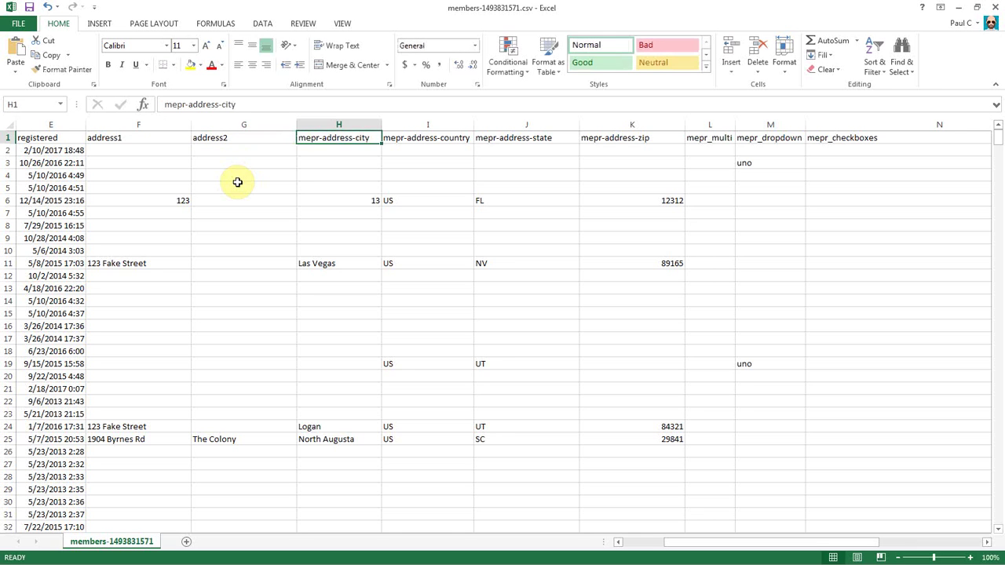
text(city)
key(Tab)
text(st)
key(BackSpace)
key(BackSpace)
text(cou)
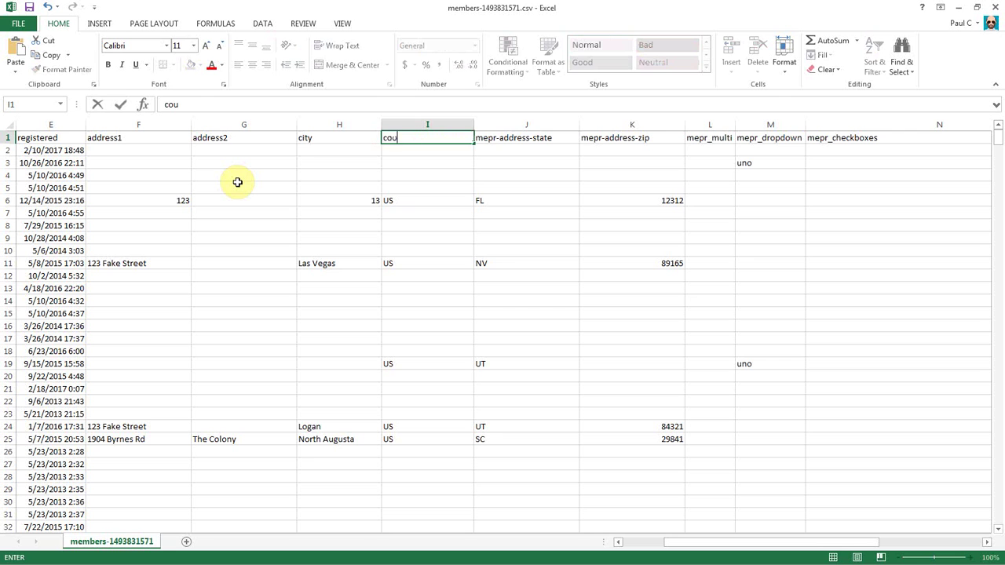
text(ntry)
key(Tab)
text(s)
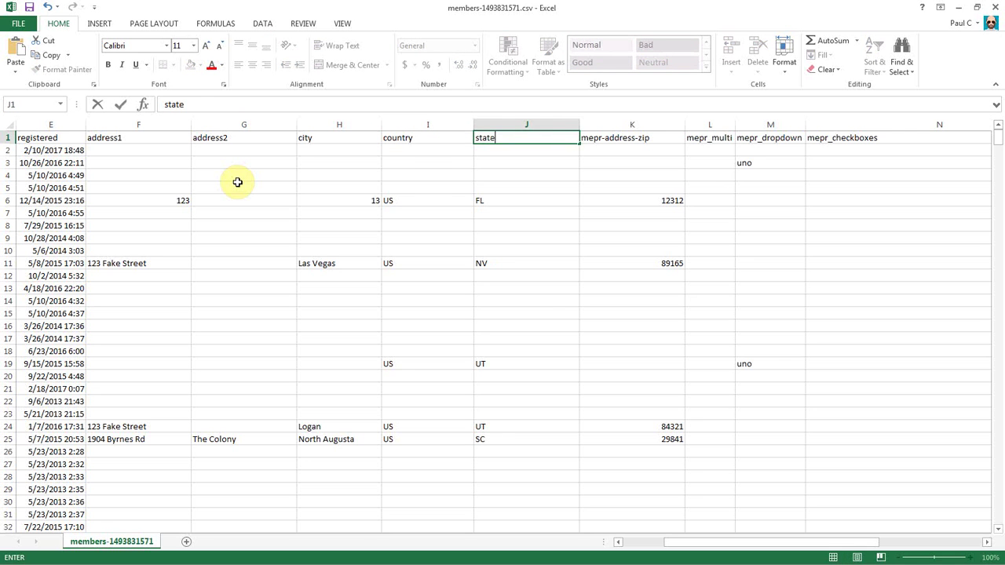
key(Tab)
text(zip)
key(Tab)
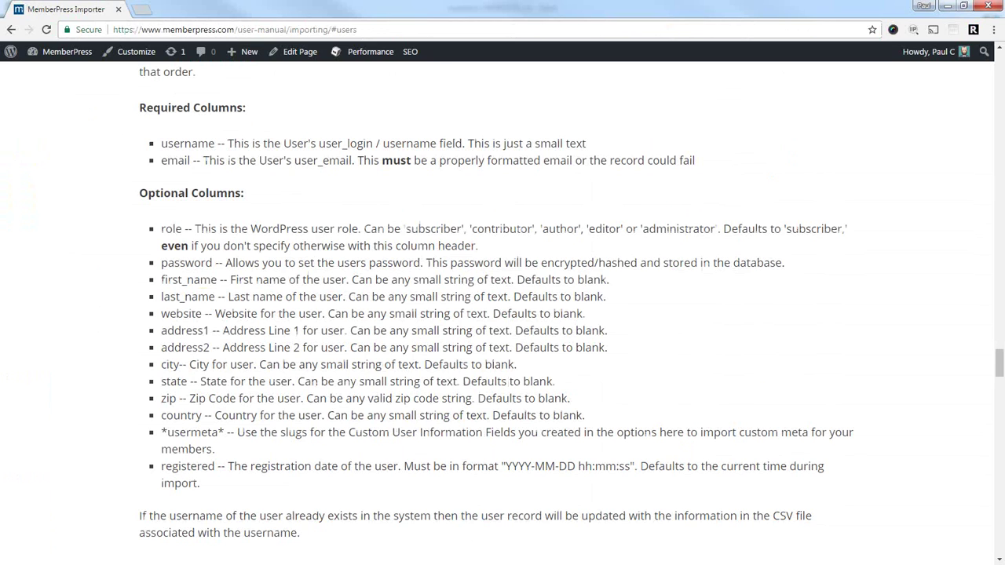
Check the address1 through country column names in the import docs, then return to Excel.
drag(167, 331, 179, 365)
drag(162, 398, 208, 421)
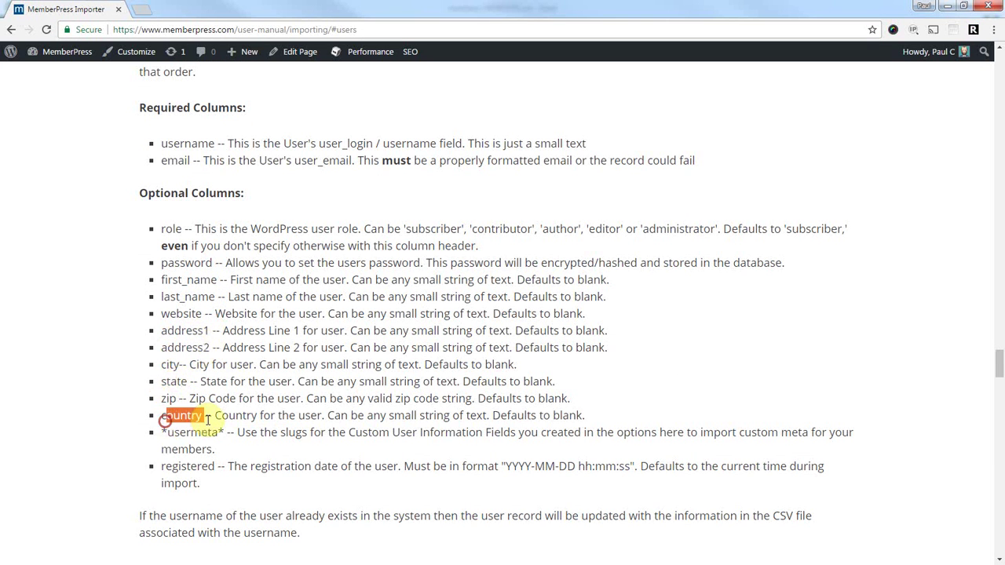
click(286, 402)
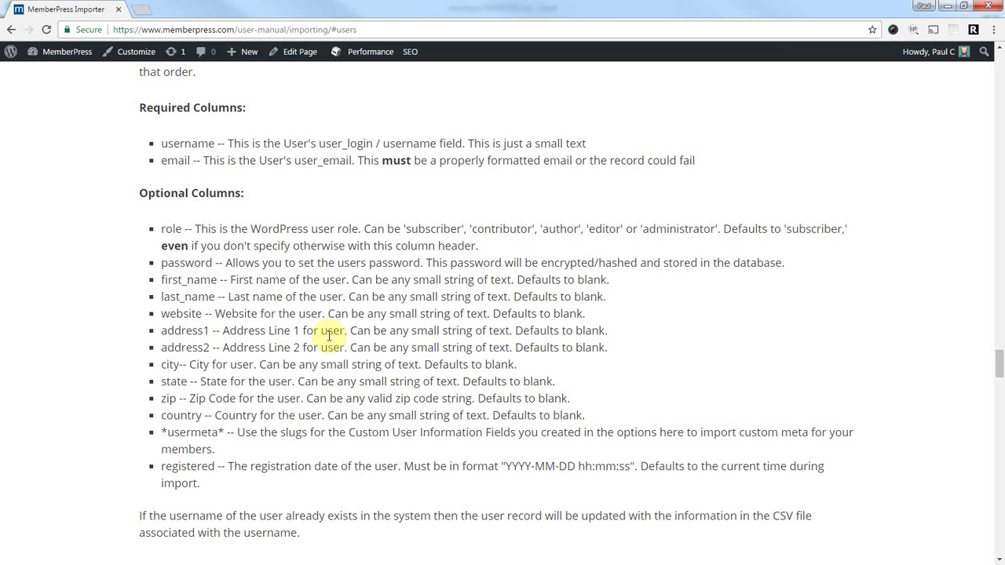
click(949, 10)
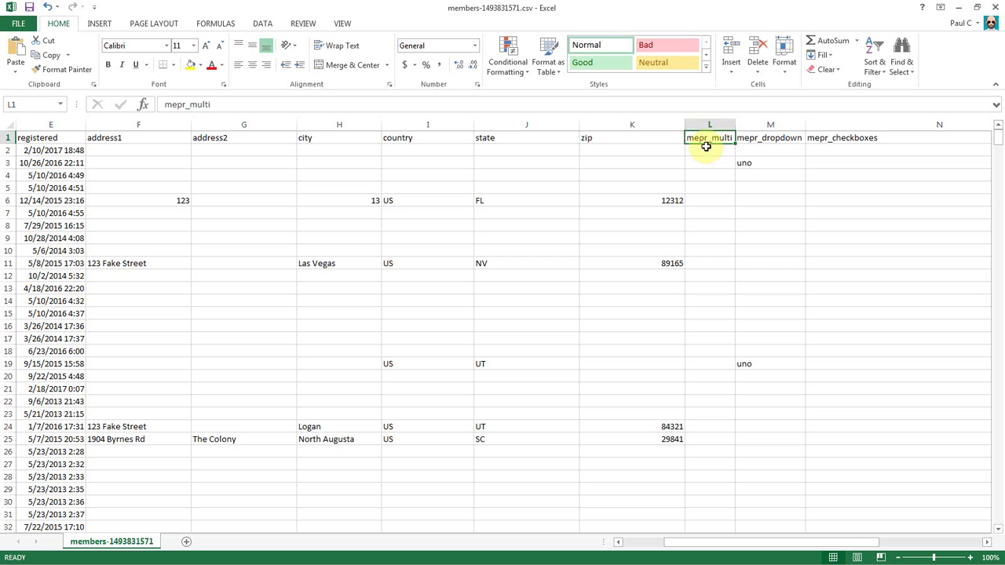
Inspect the mepr_radios, mepr_birthday, mepr_dropdown, mepr_checkboxes and other custom headers, then go to the Members tab.
click(766, 138)
click(830, 138)
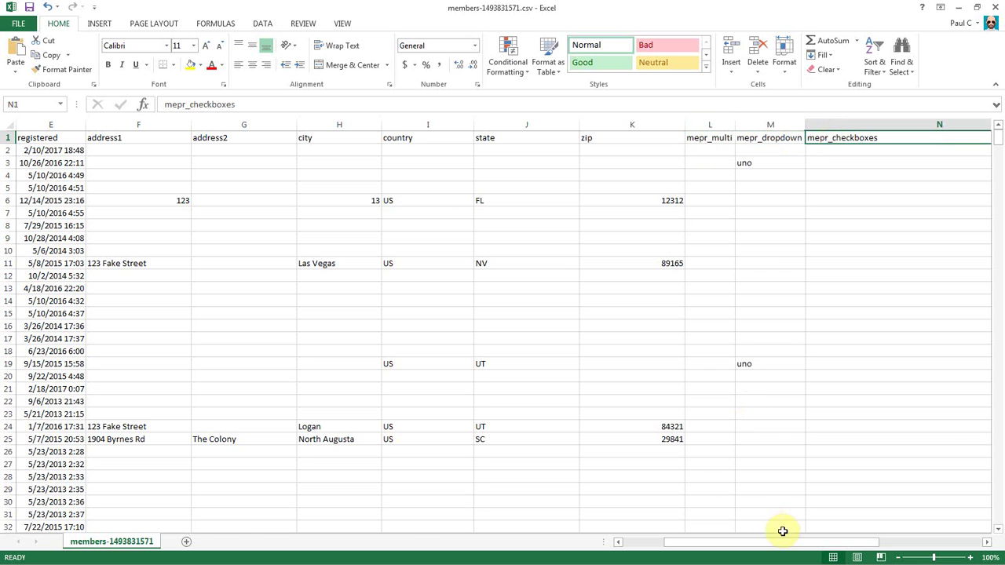
drag(768, 541, 825, 542)
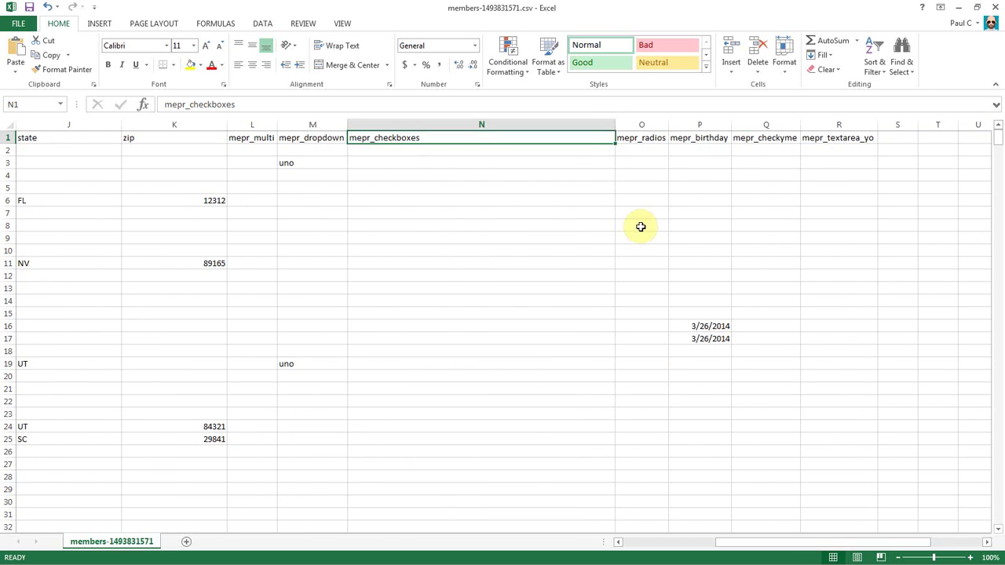
click(642, 139)
click(701, 138)
click(770, 138)
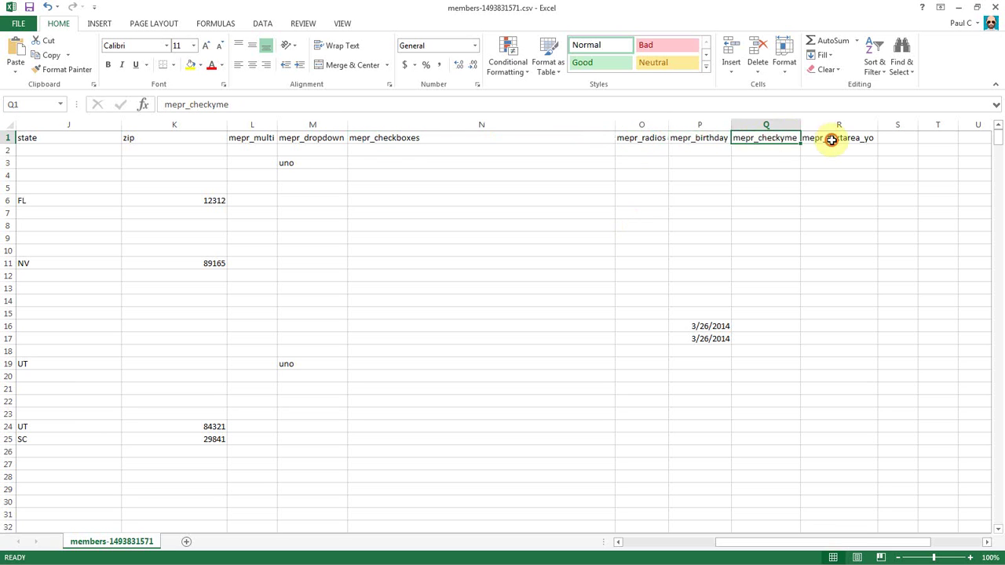
click(832, 139)
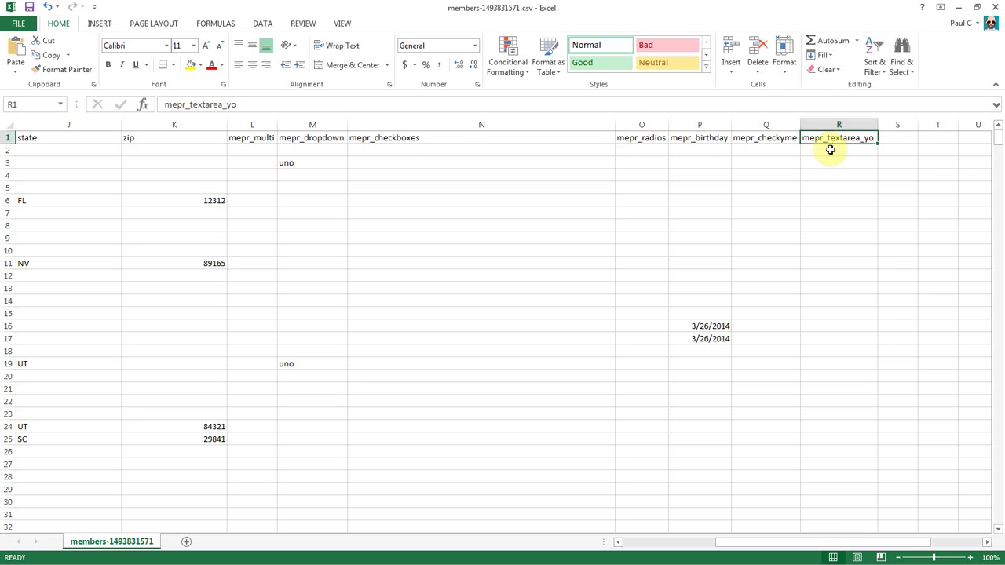
click(959, 7)
click(75, 10)
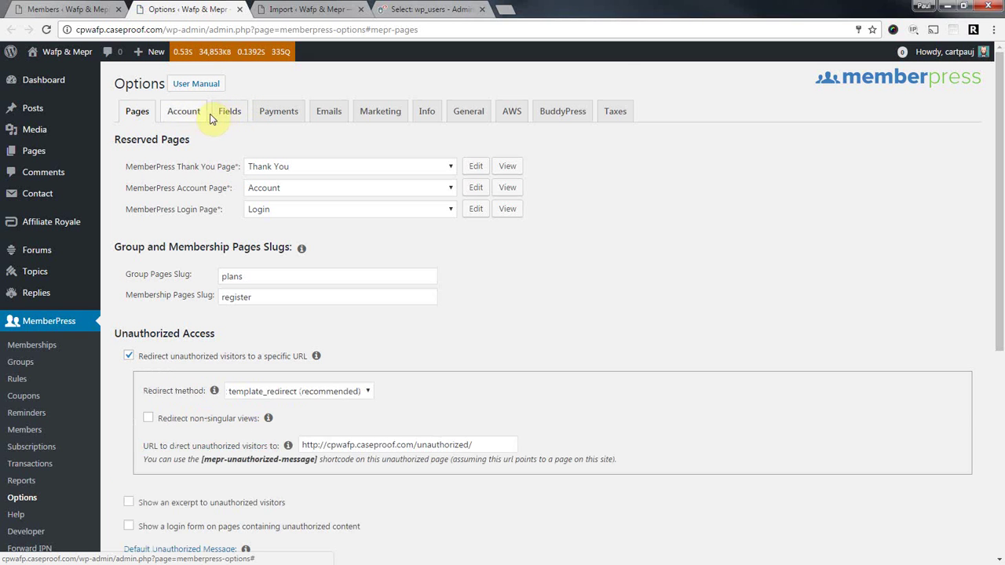
Check MemberPress Options > Fields for custom field slugs like mepr_multi and mepr_dropdown.
click(220, 112)
scroll(285, 241, down, 2)
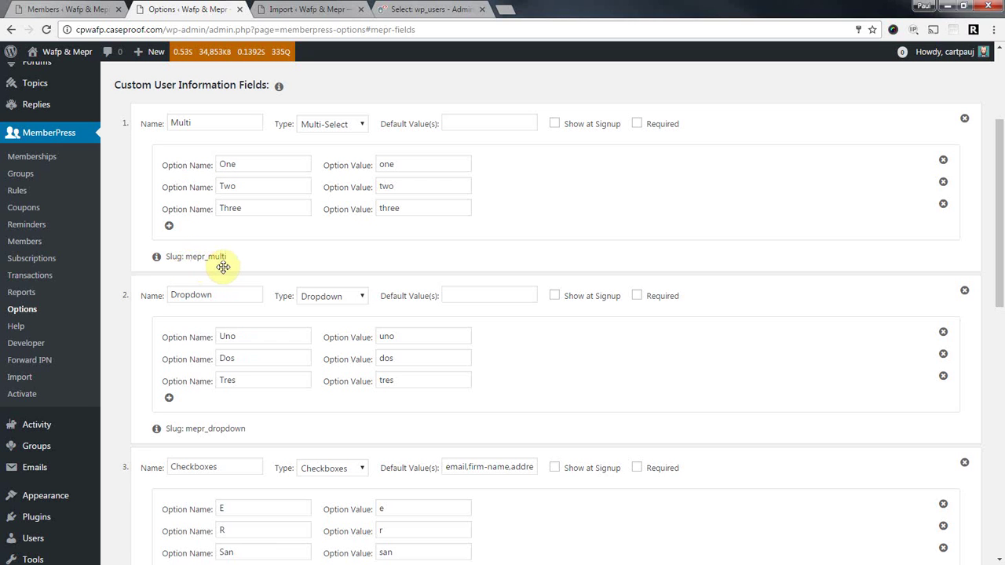
scroll(310, 285, down, 2)
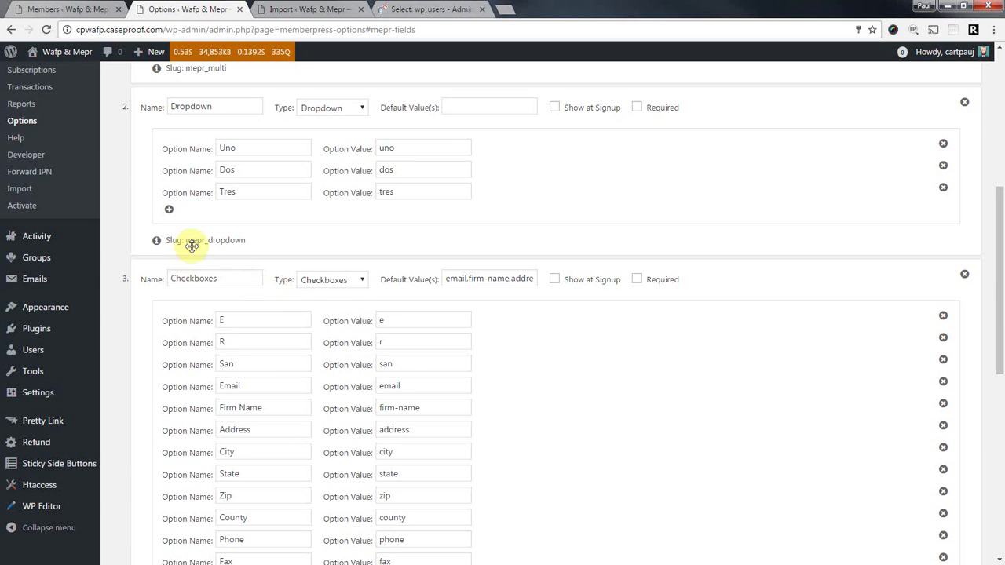
scroll(325, 314, down, 3)
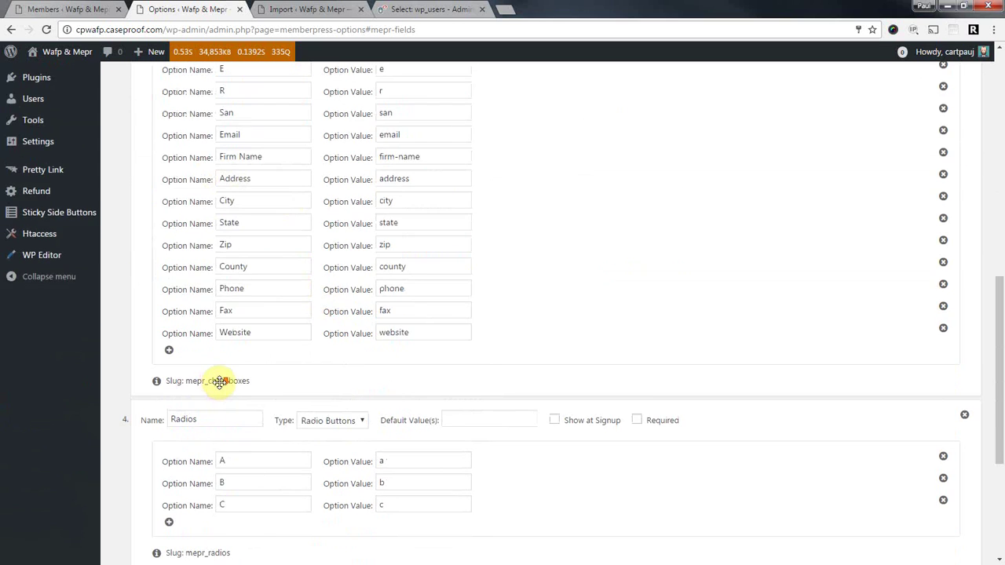
scroll(220, 382, down, 3)
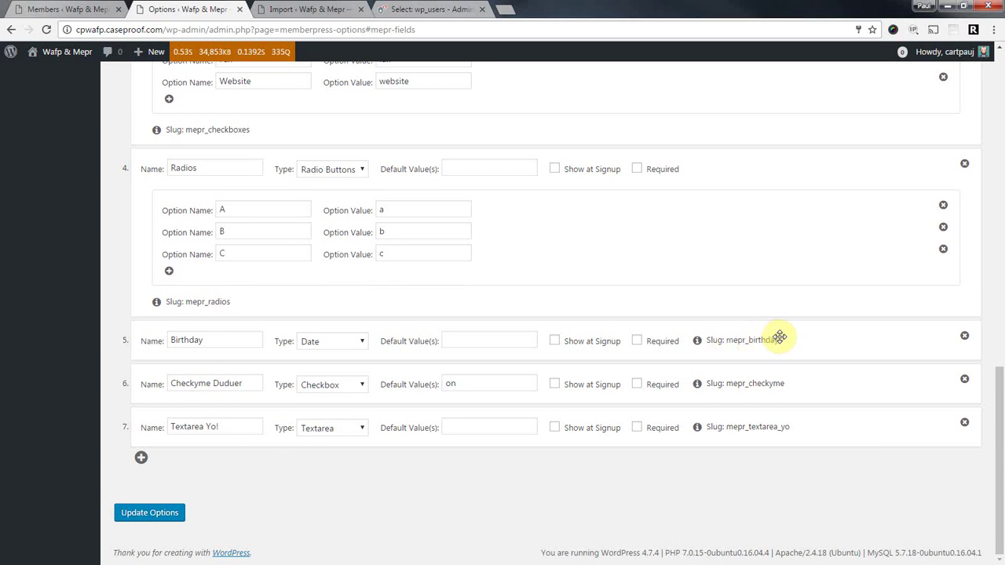
scroll(668, 421, up, 15)
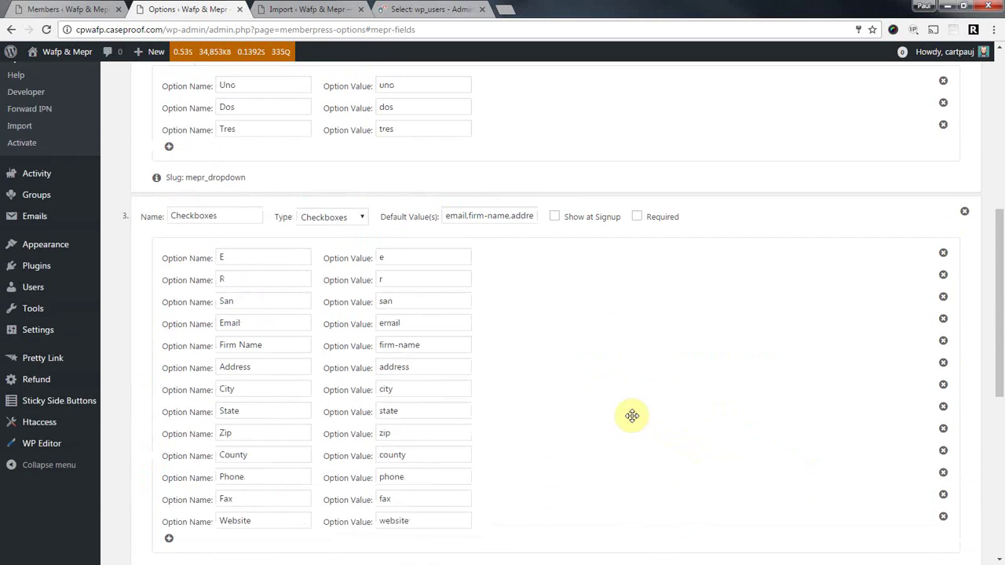
scroll(556, 425, up, 1)
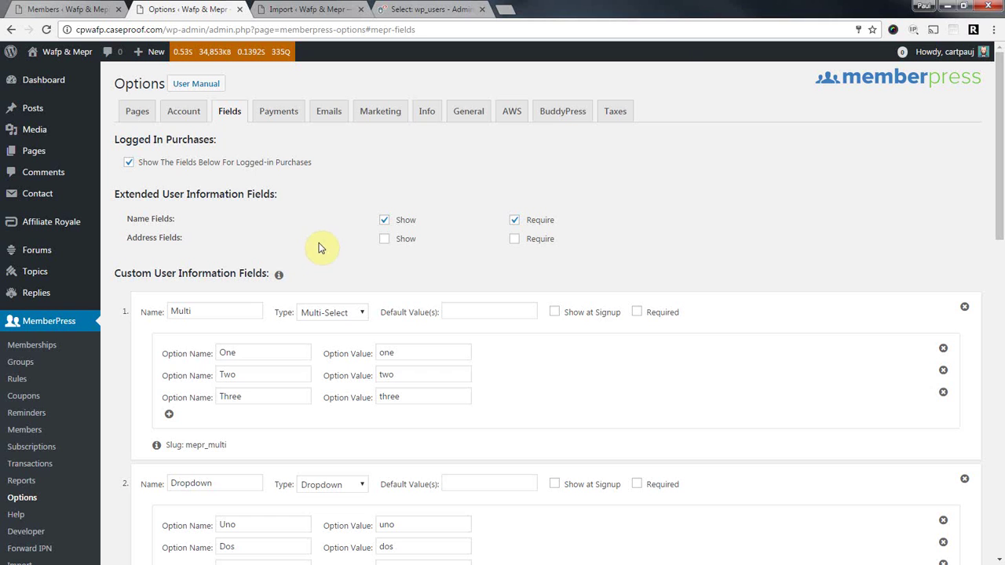
scroll(354, 269, down, 2)
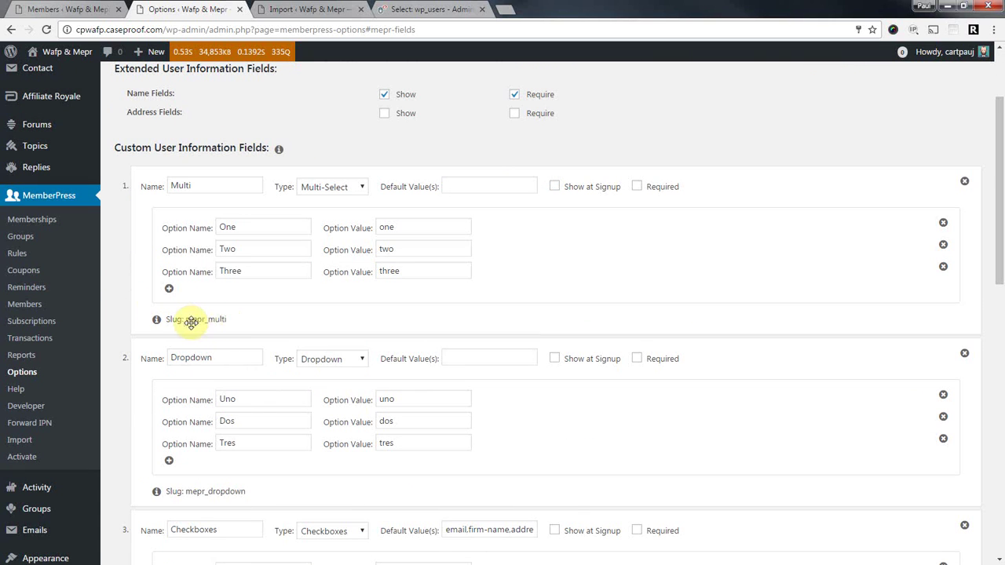
click(202, 188)
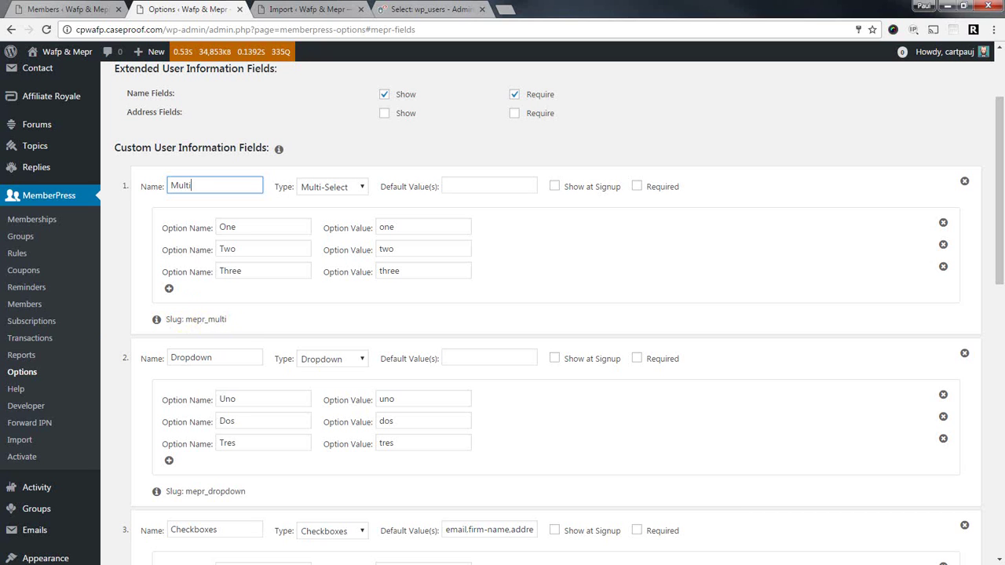
key(alt+Tab)
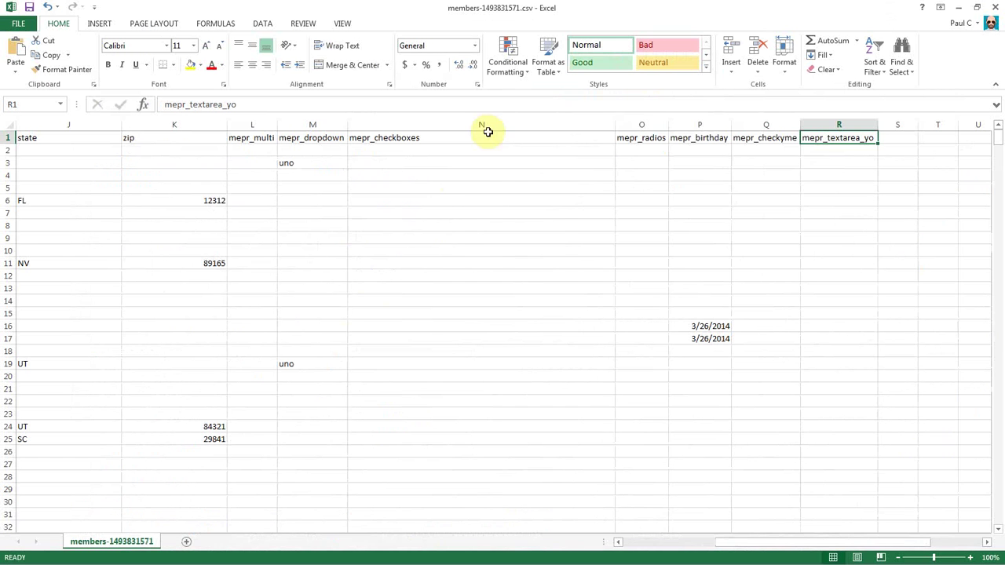
click(266, 140)
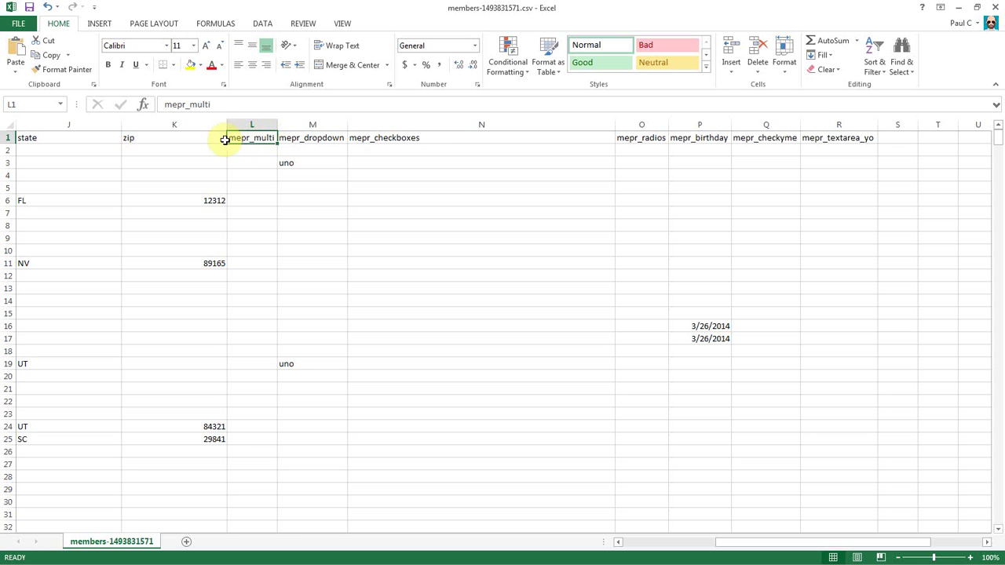
click(298, 139)
click(388, 139)
click(660, 139)
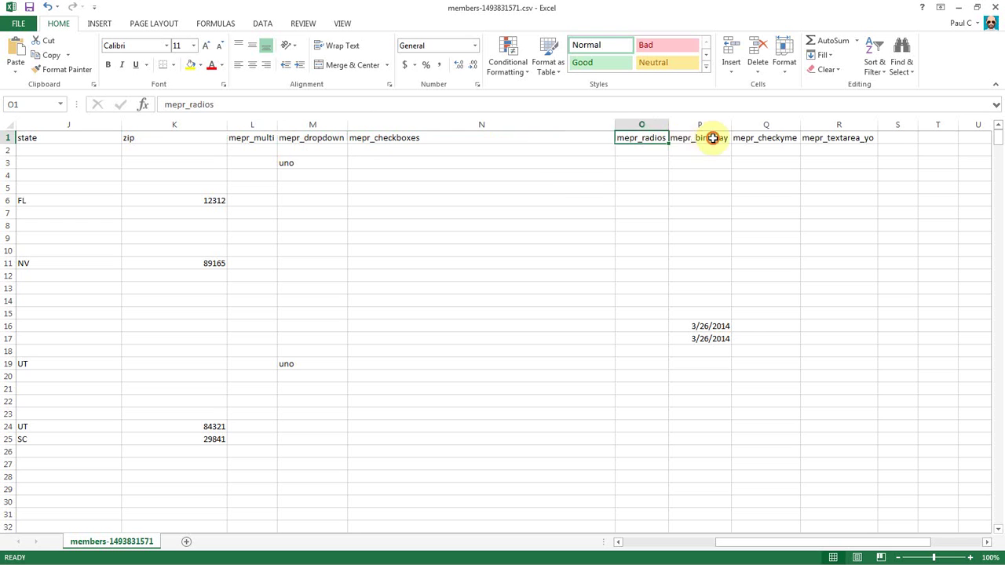
click(773, 139)
click(881, 139)
click(442, 237)
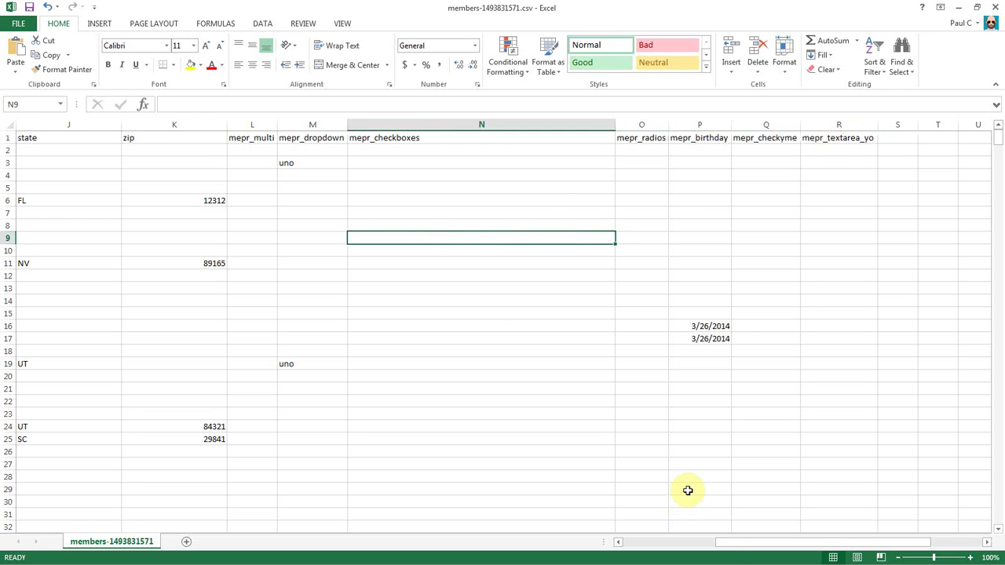
drag(723, 540, 633, 548)
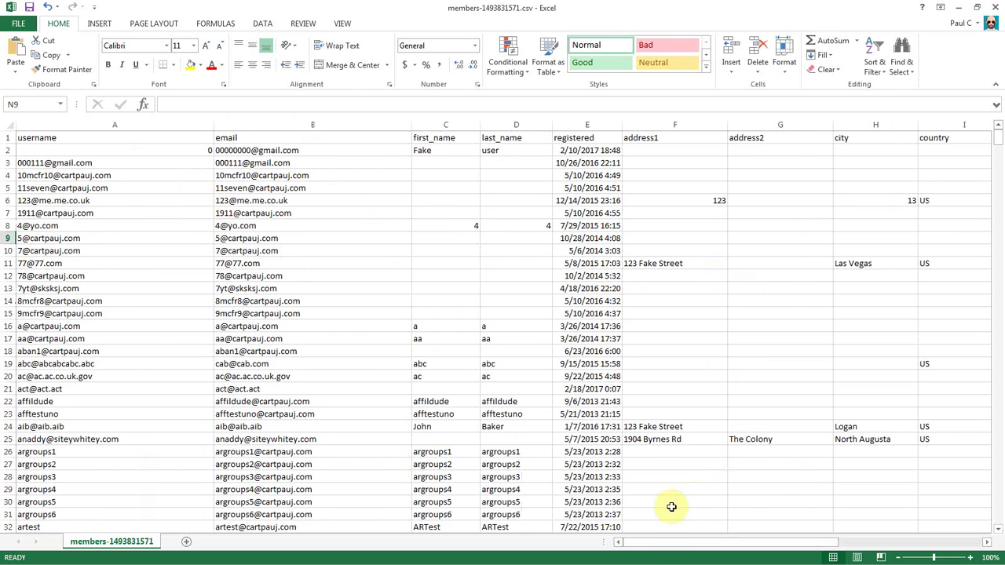
mouse_move(649, 546)
mouse_down()
mouse_move(801, 550)
mouse_move(656, 550)
mouse_up()
Save to the Desktop as users_ready_for_import.csv, keeping CSV (Comma delimited) format.
click(21, 25)
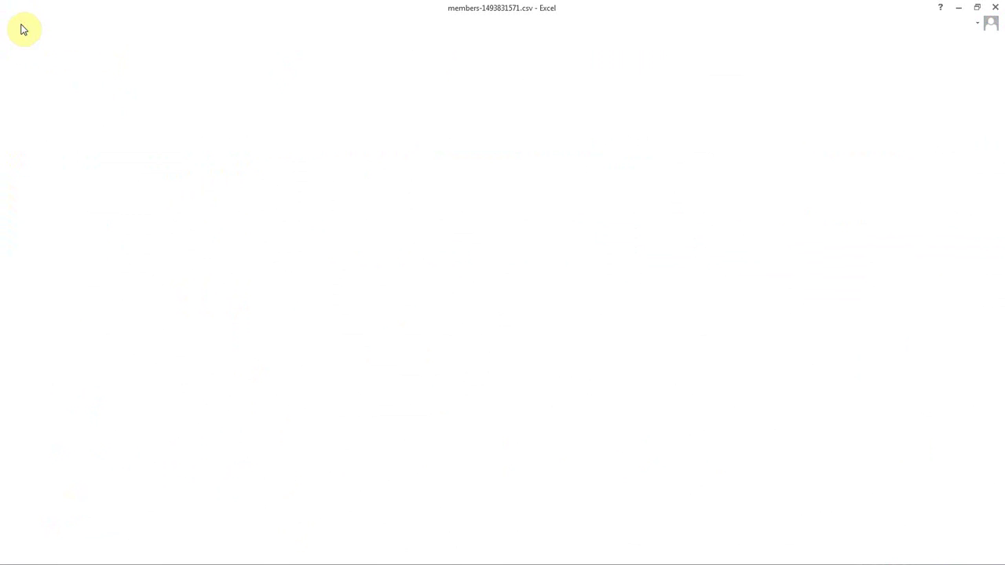
click(26, 149)
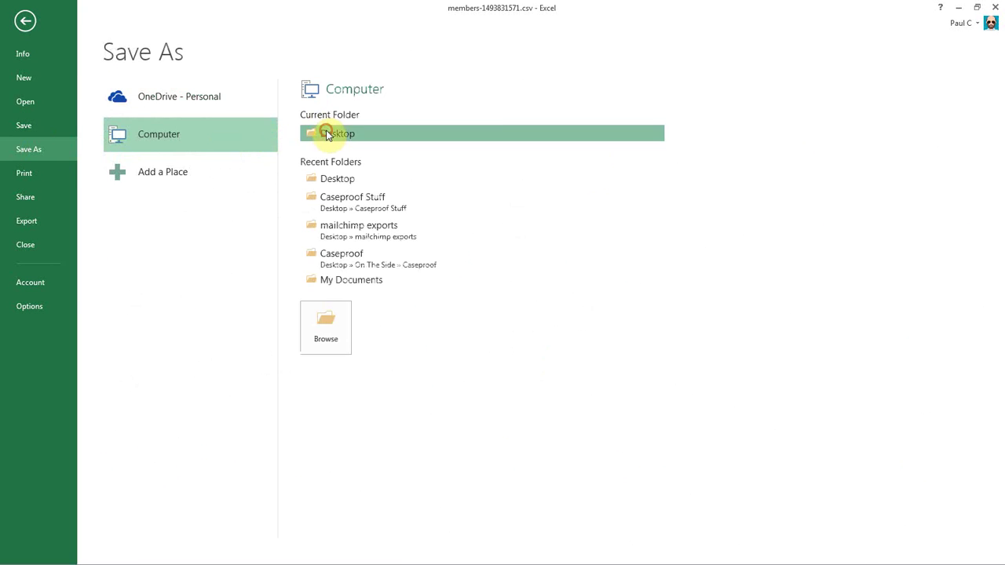
click(340, 179)
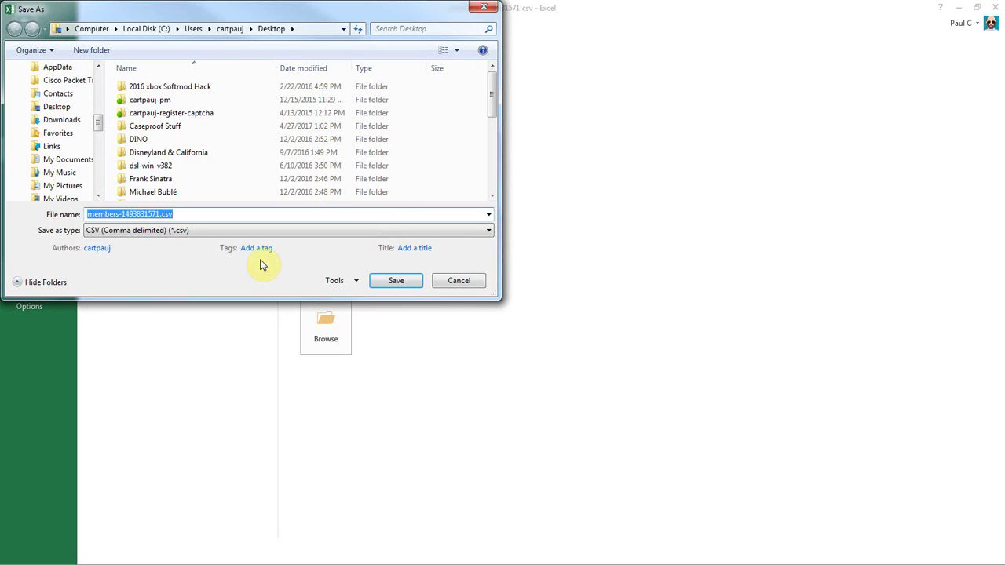
text(users_ready_for_import)
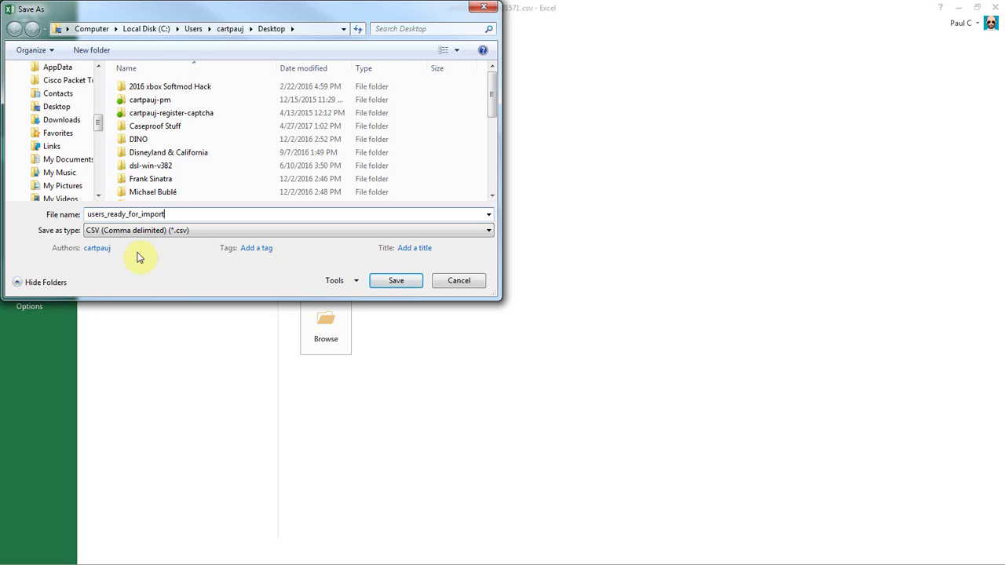
click(137, 250)
click(396, 280)
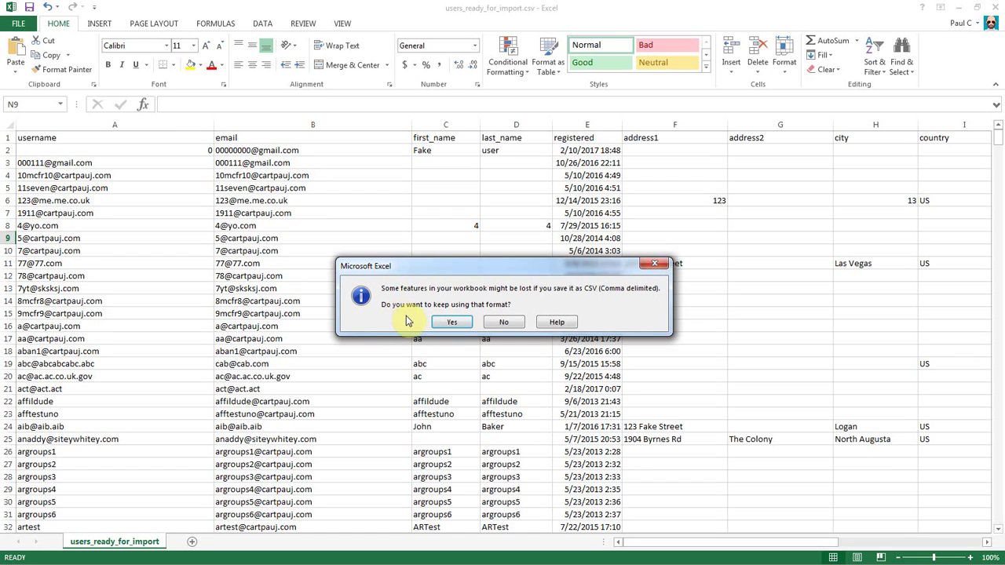
click(450, 326)
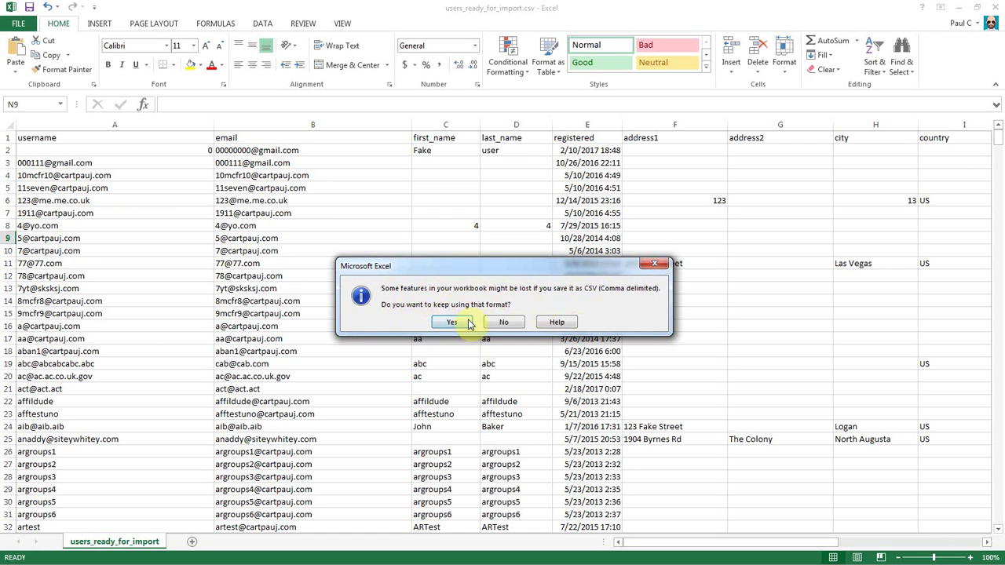
click(453, 325)
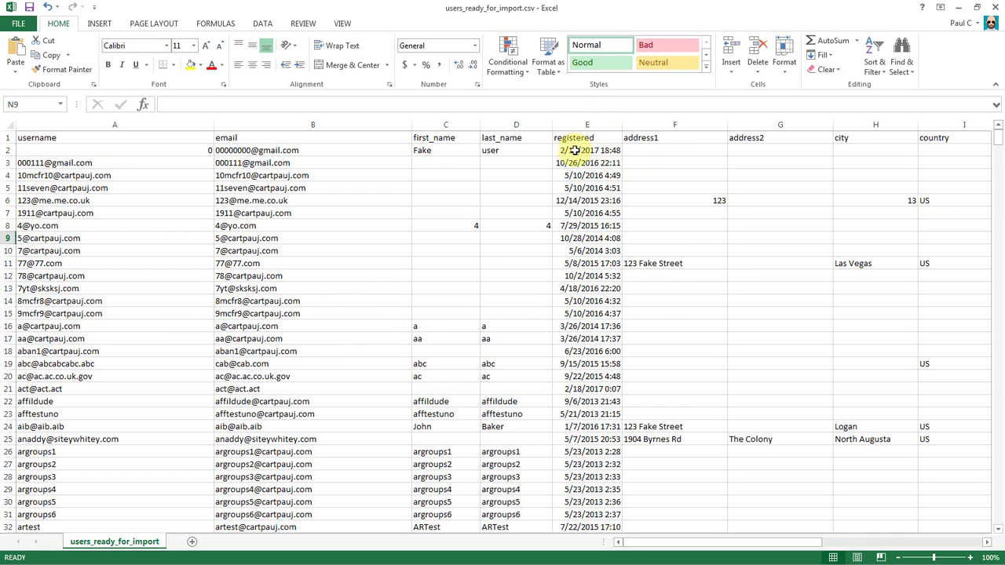
Select several registered dates in column E and check the full value in E15.
click(715, 543)
drag(715, 543, 729, 545)
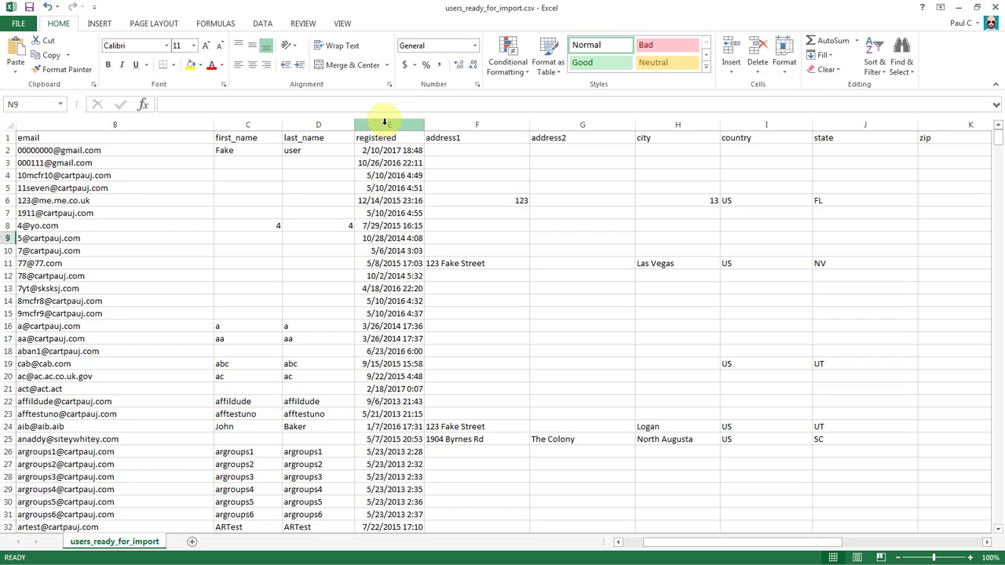
drag(381, 153, 388, 279)
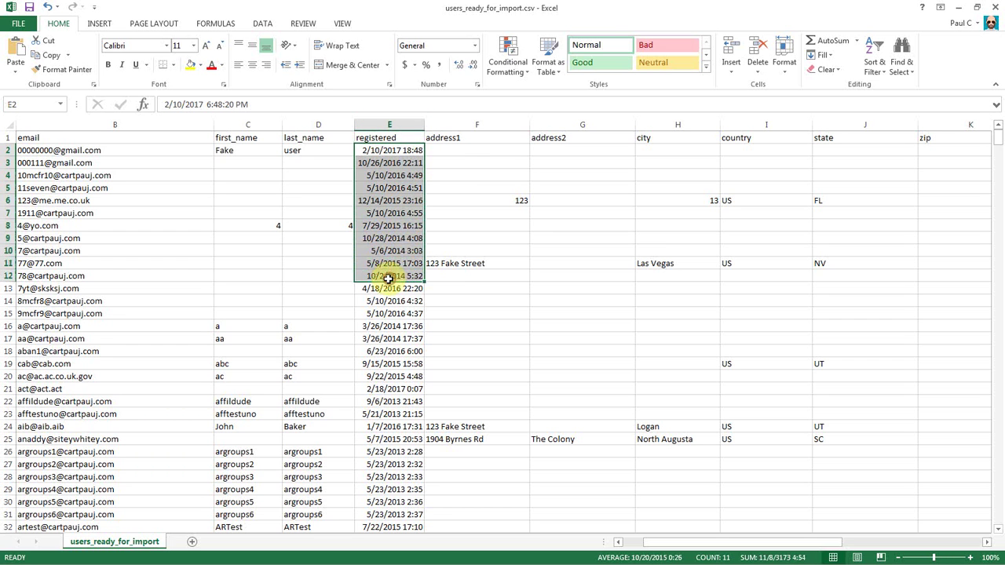
click(388, 314)
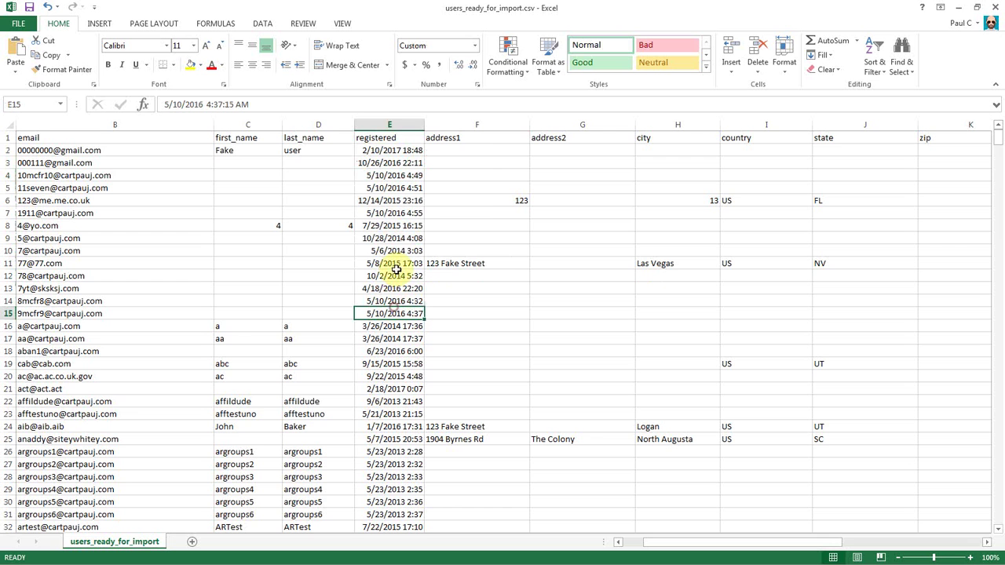
Bring up Format Cells for the whole registered column E.
right_click(378, 123)
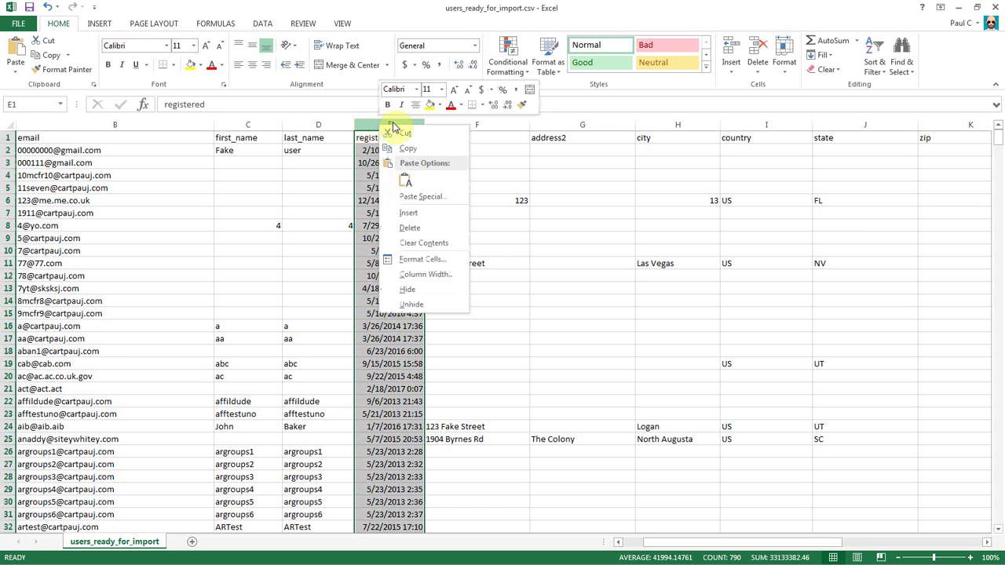
click(423, 261)
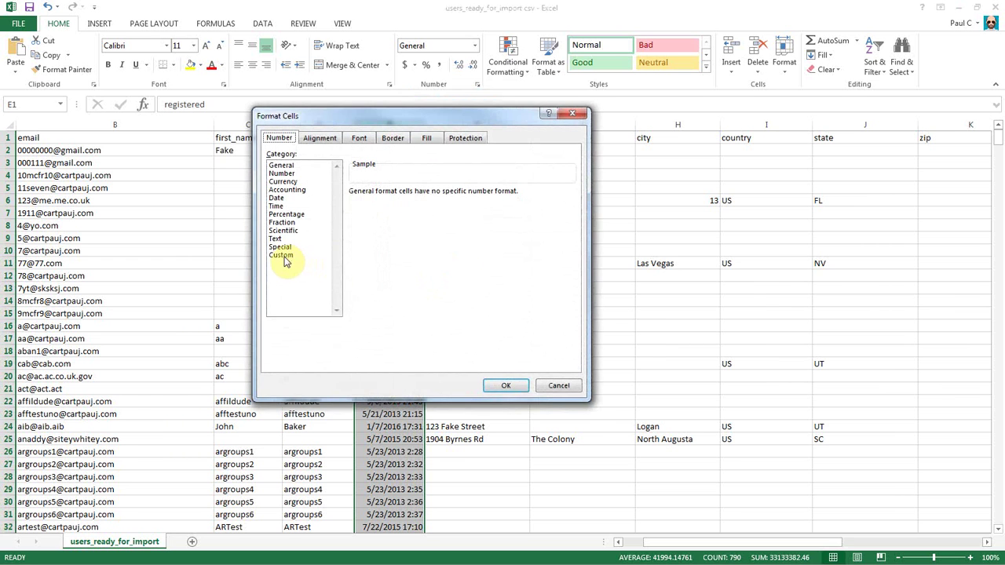
click(544, 385)
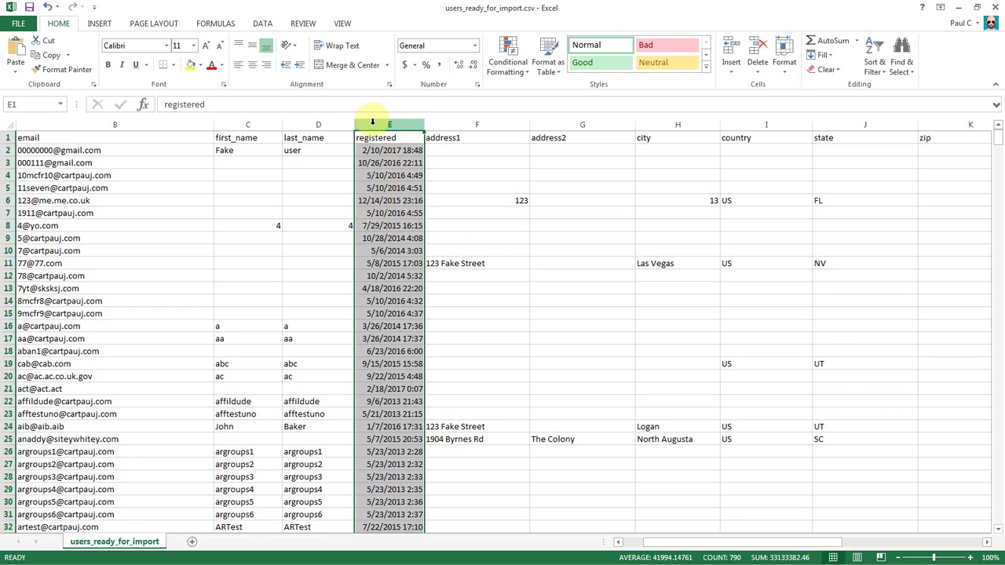
right_click(373, 123)
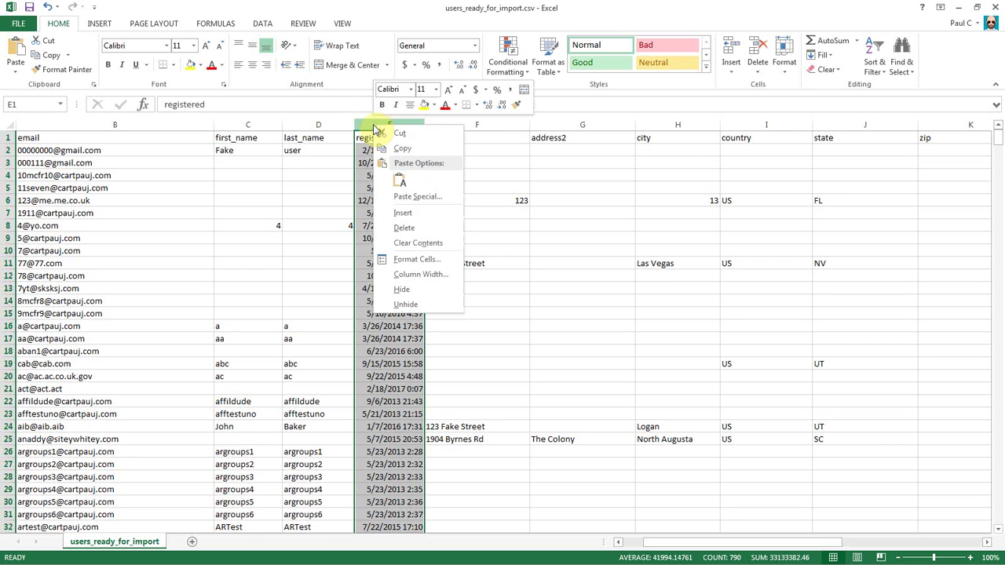
click(428, 266)
click(284, 254)
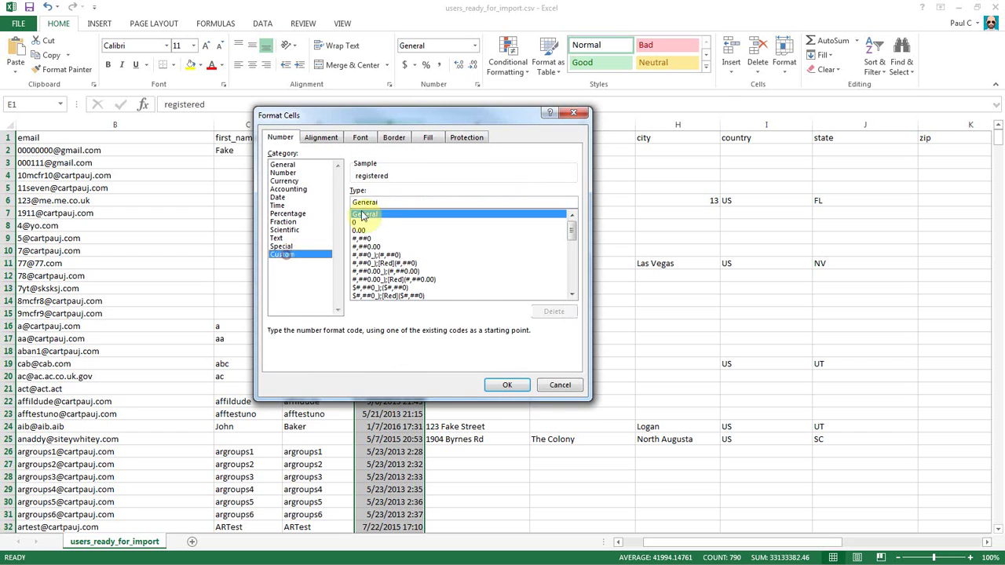
double_click(395, 201)
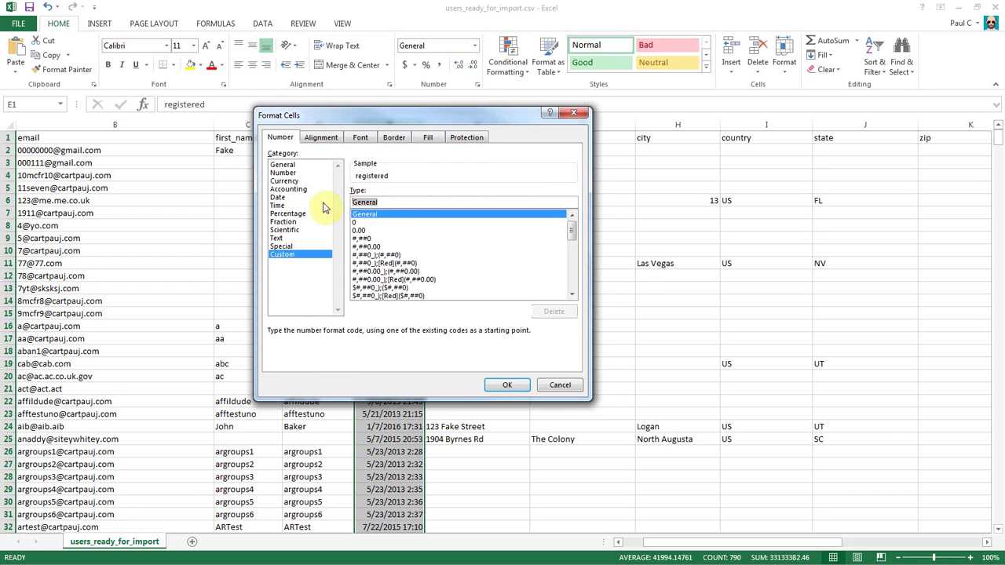
text(yyyy-mm-dd hh:mm:ss)
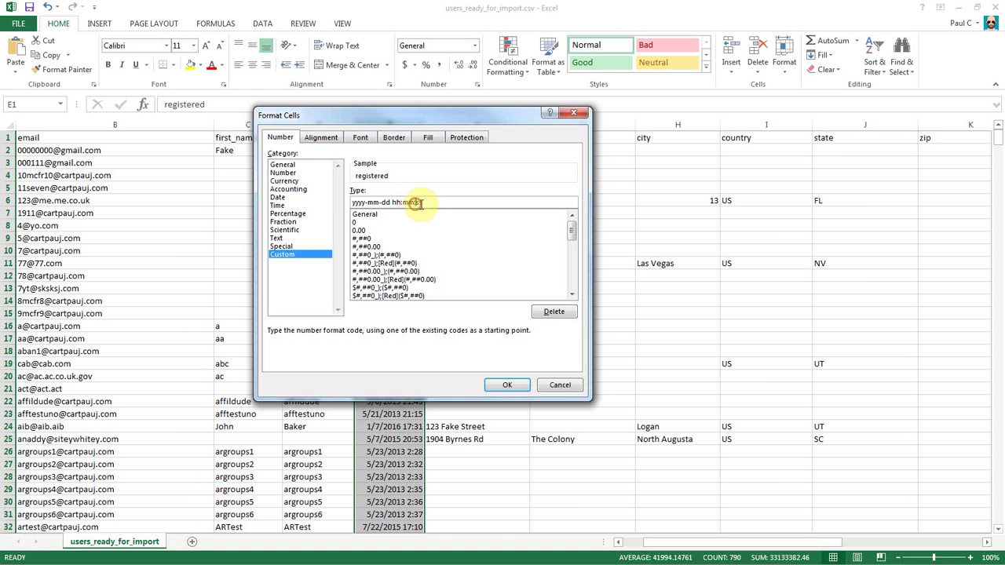
drag(420, 203, 403, 202)
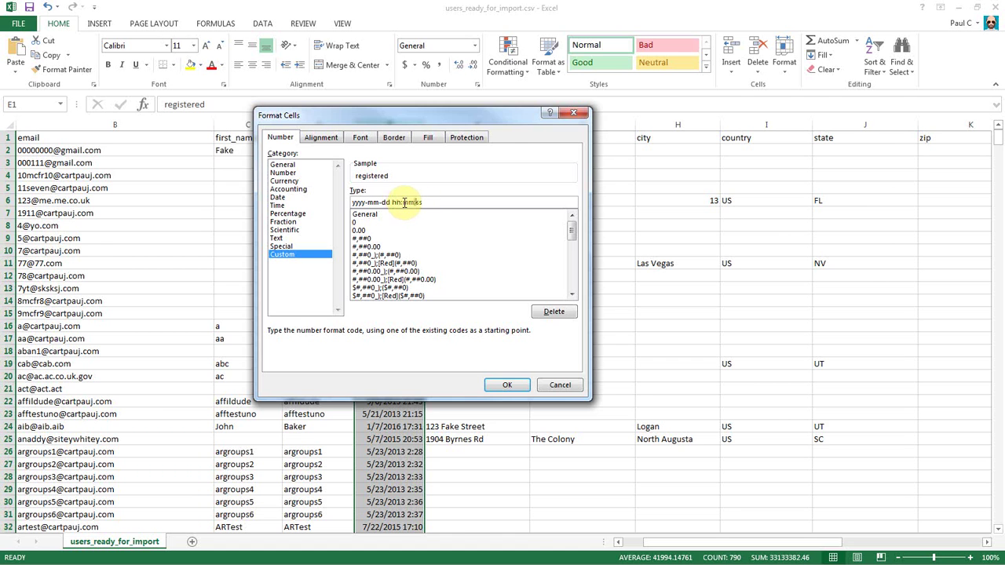
click(445, 202)
click(506, 385)
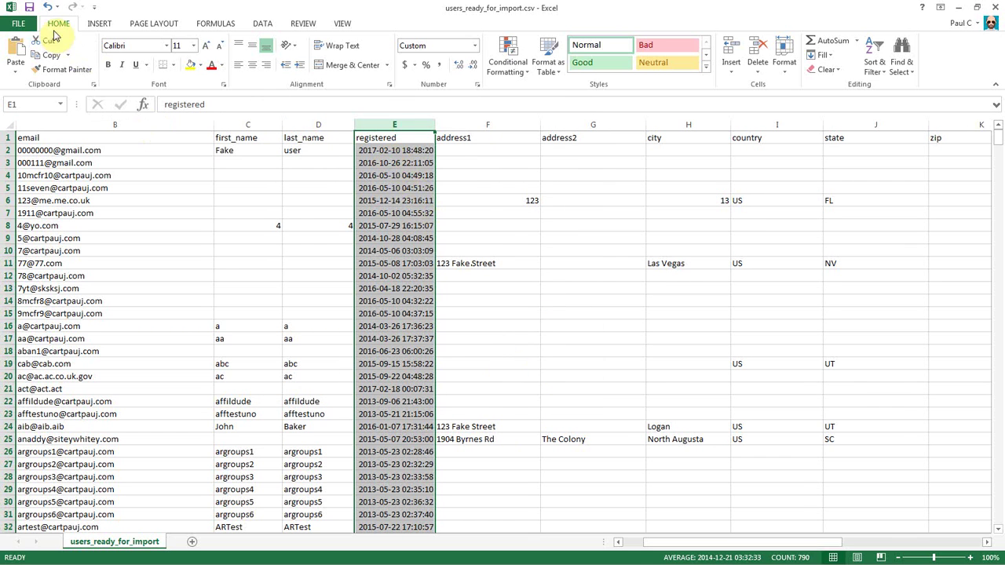
Re-save users_ready_for_import.csv in CSV format, then close Excel choosing Don't Save.
click(29, 9)
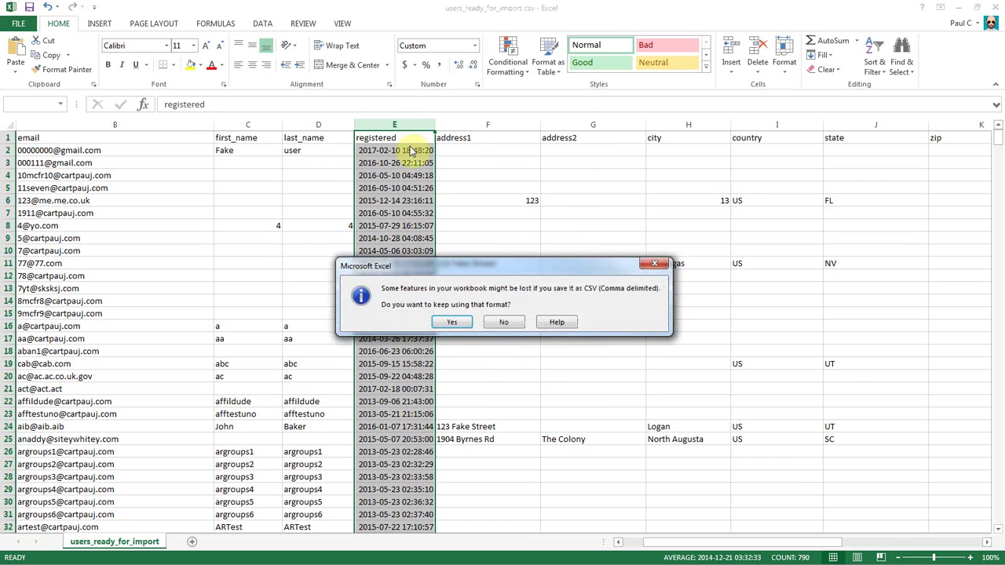
click(452, 324)
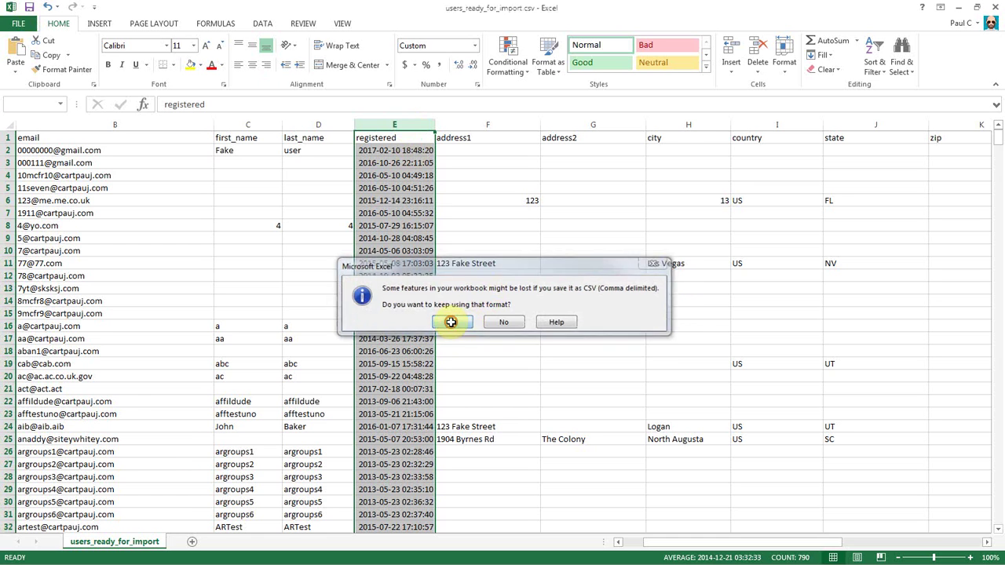
click(473, 183)
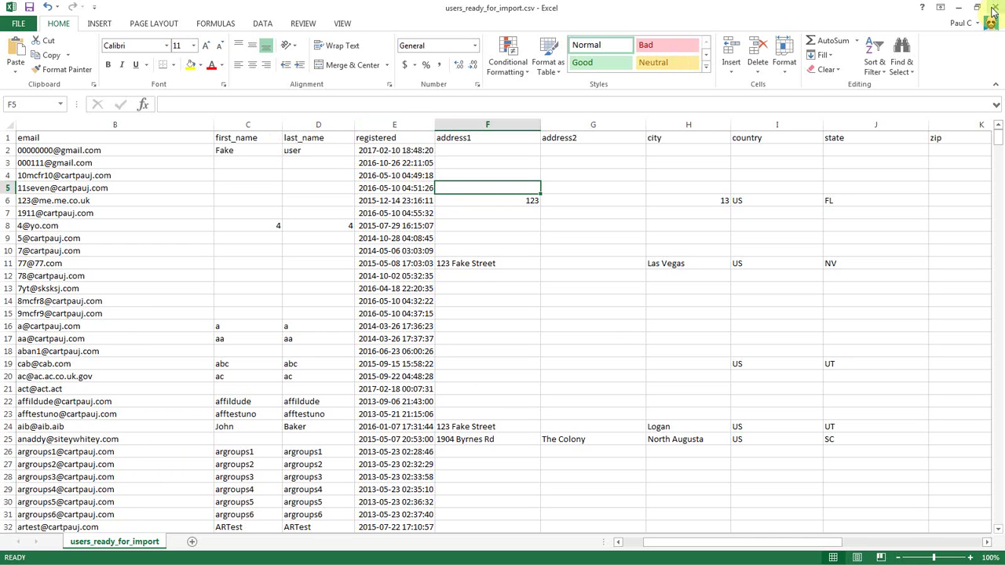
click(993, 10)
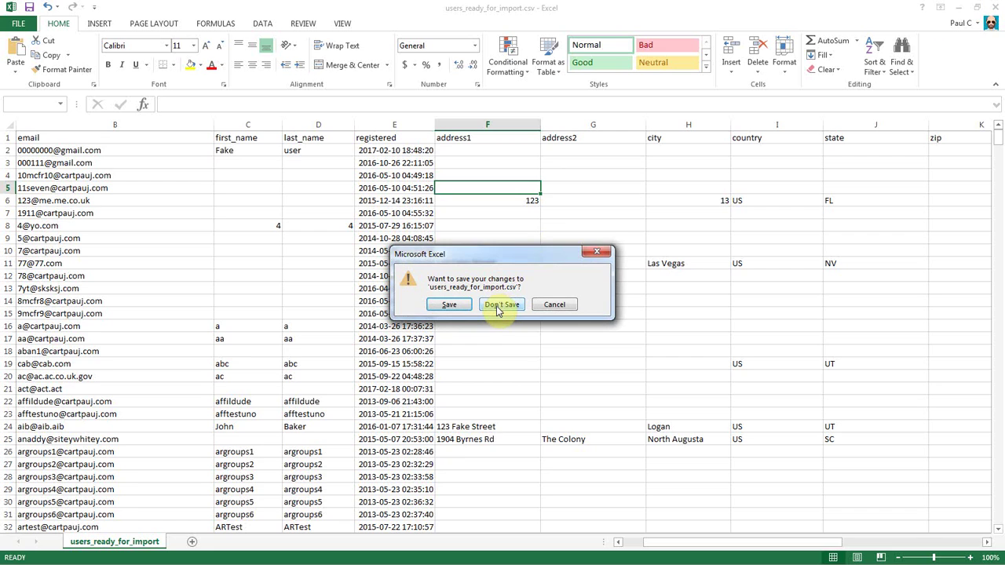
click(497, 309)
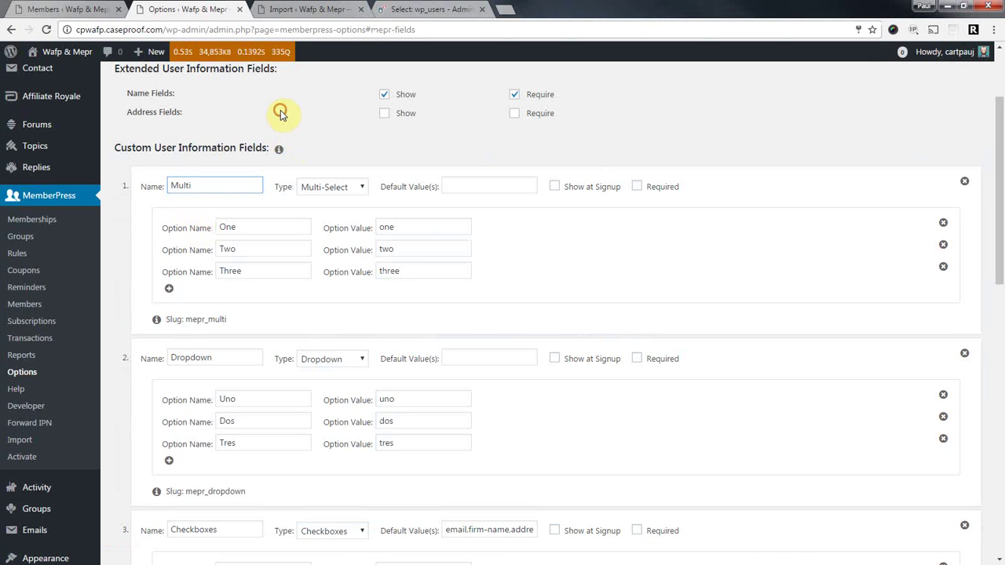
Choose Users as the type of file to import on the MemberPress Import page.
click(297, 10)
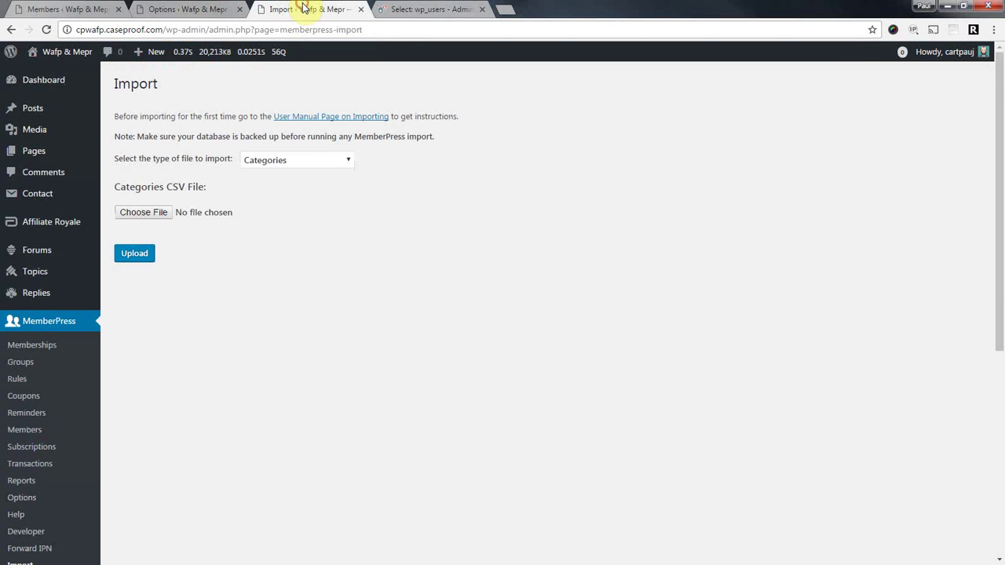
click(260, 162)
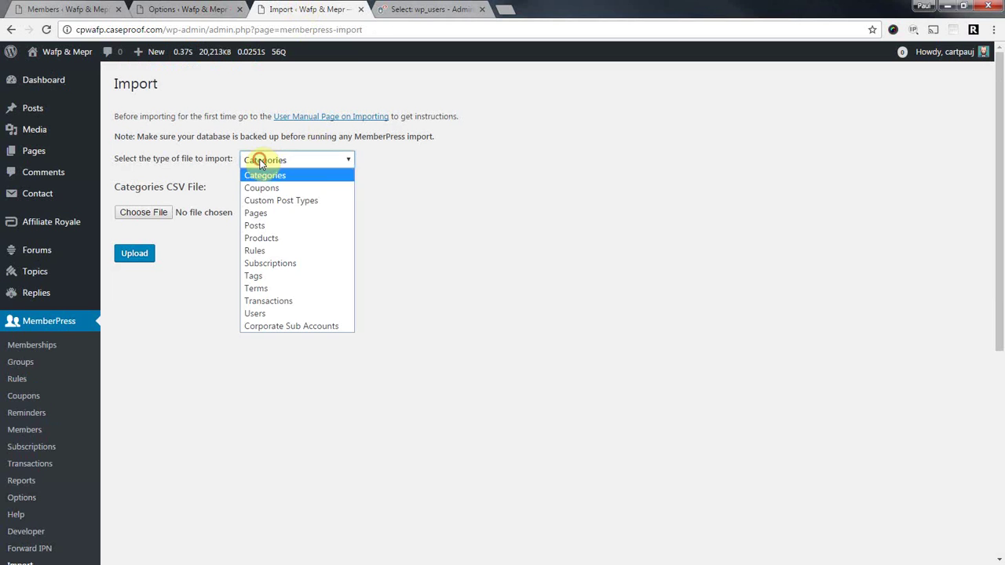
click(276, 315)
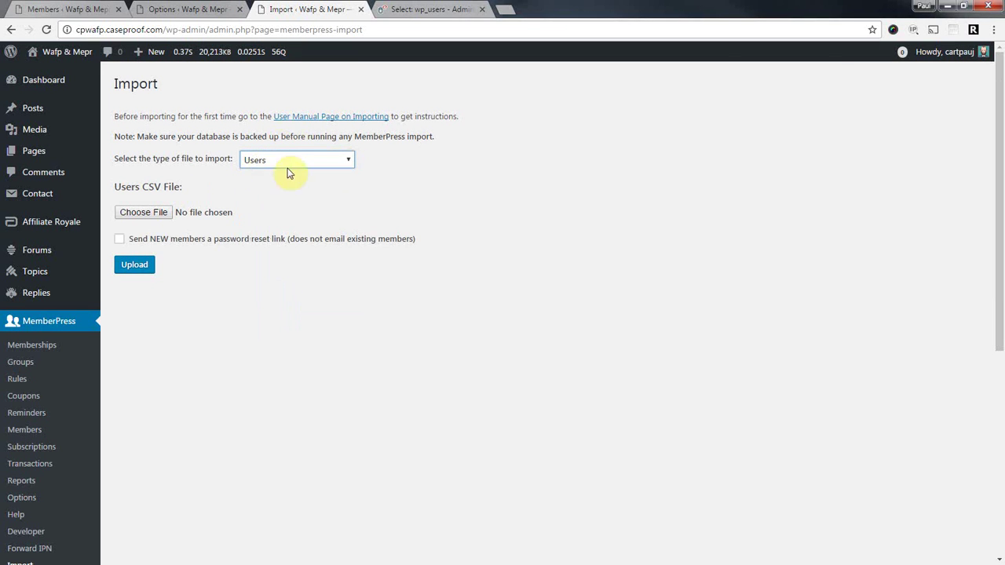
scroll(32, 299, down, 1)
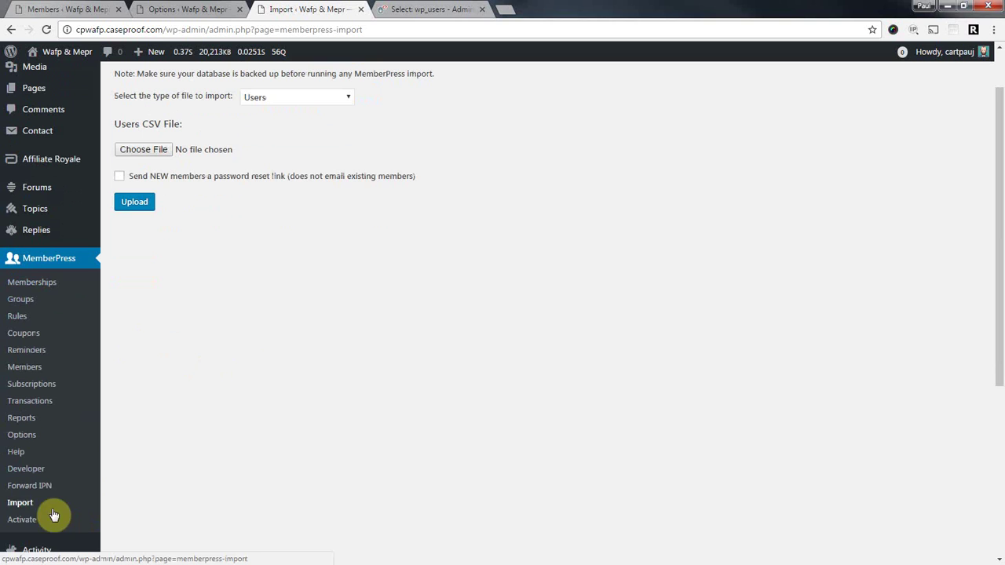
scroll(275, 428, down, 1)
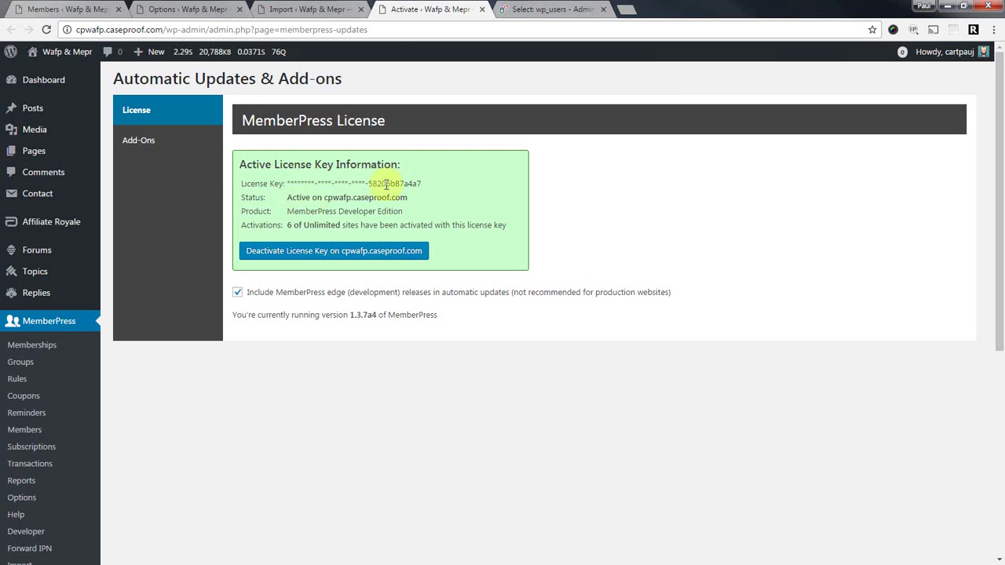
click(140, 141)
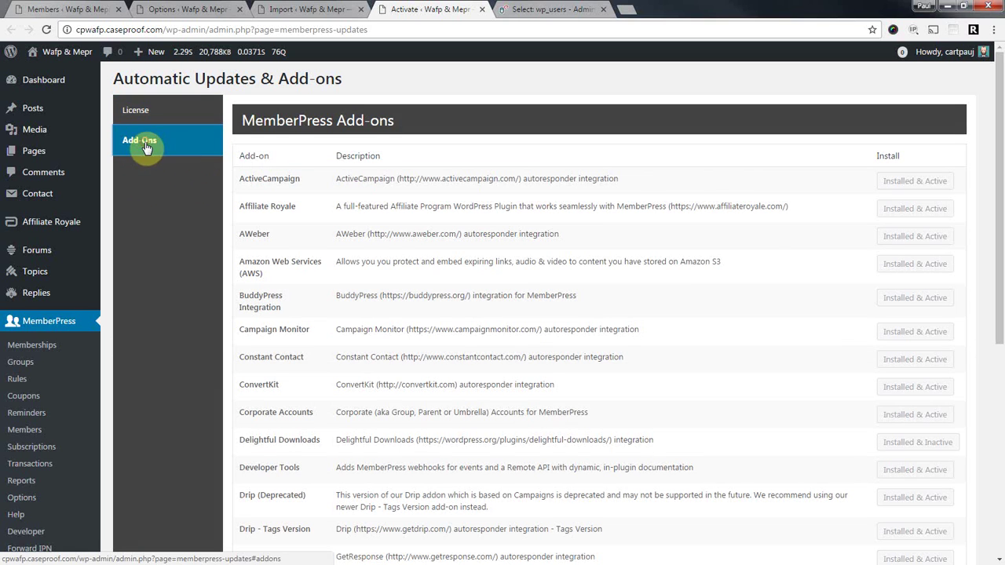
scroll(352, 283, down, 4)
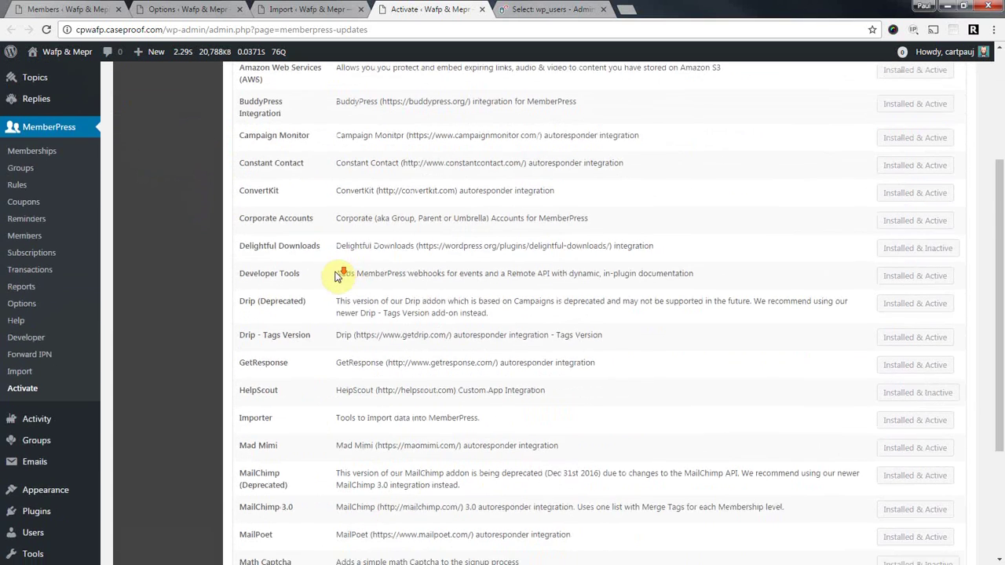
scroll(337, 279, down, 2)
scroll(315, 306, up, 3)
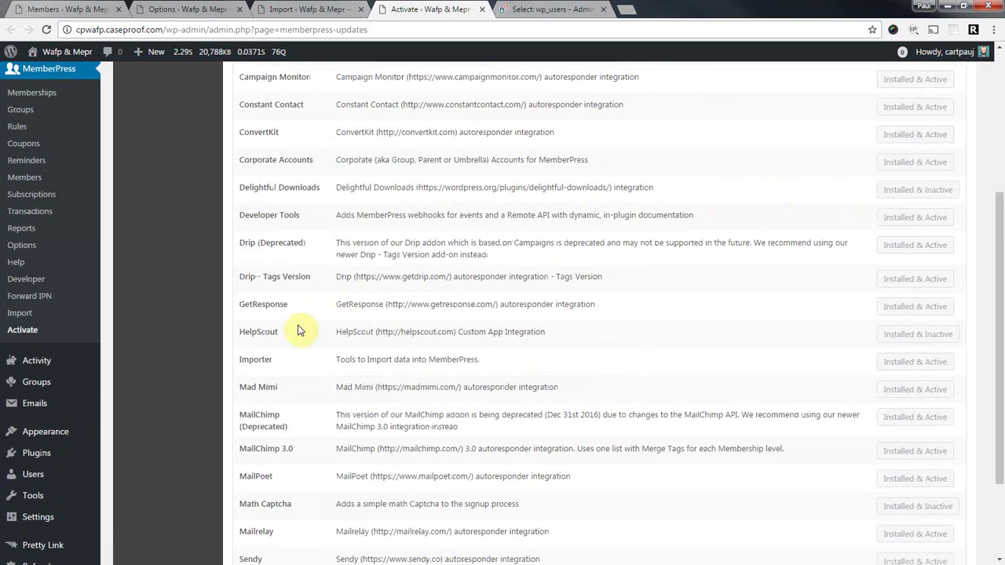
drag(248, 359, 361, 357)
click(864, 360)
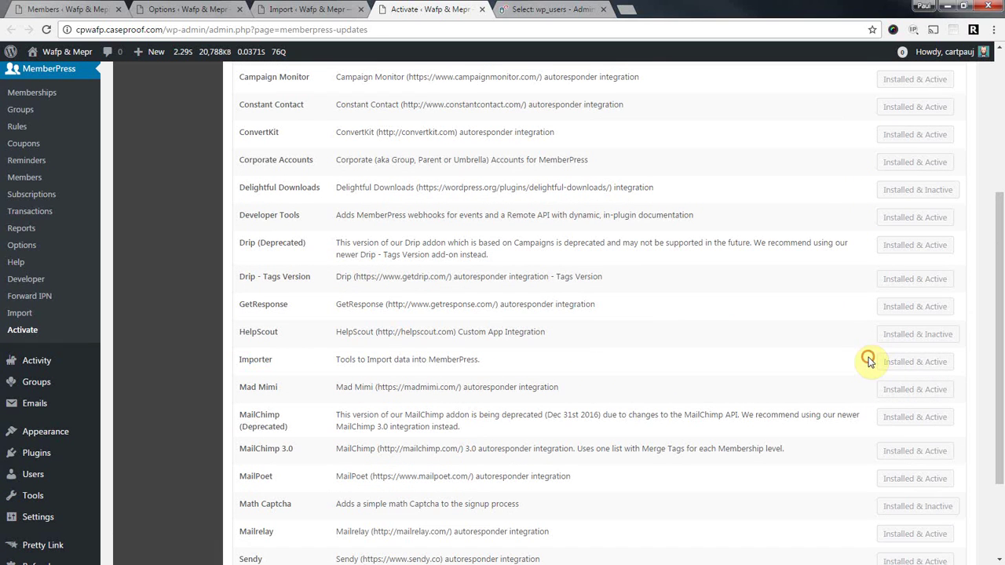
middle_click(416, 10)
scroll(265, 161, up, 2)
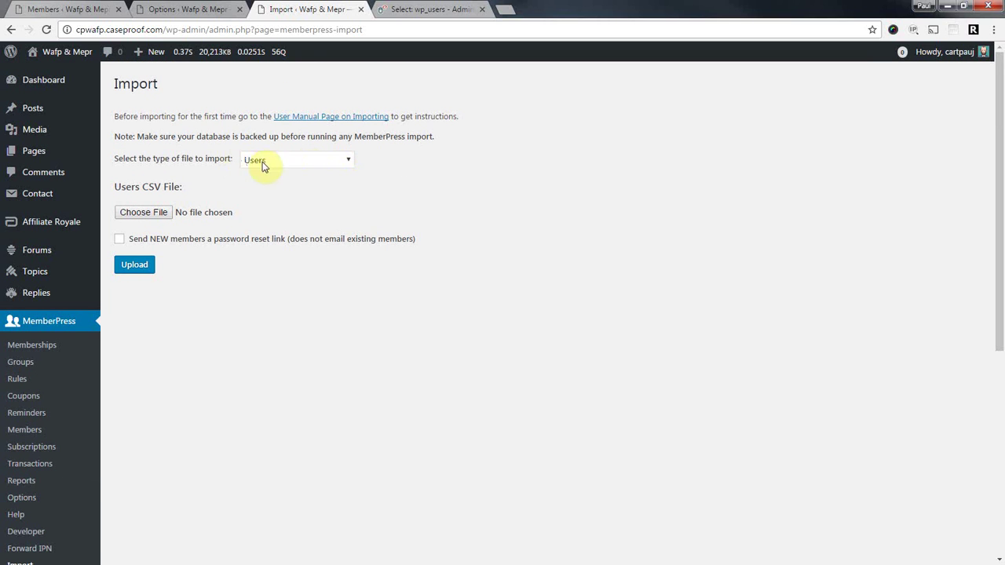
Attach users_ready_for_import.csv from the Desktop as the Users import file.
click(143, 212)
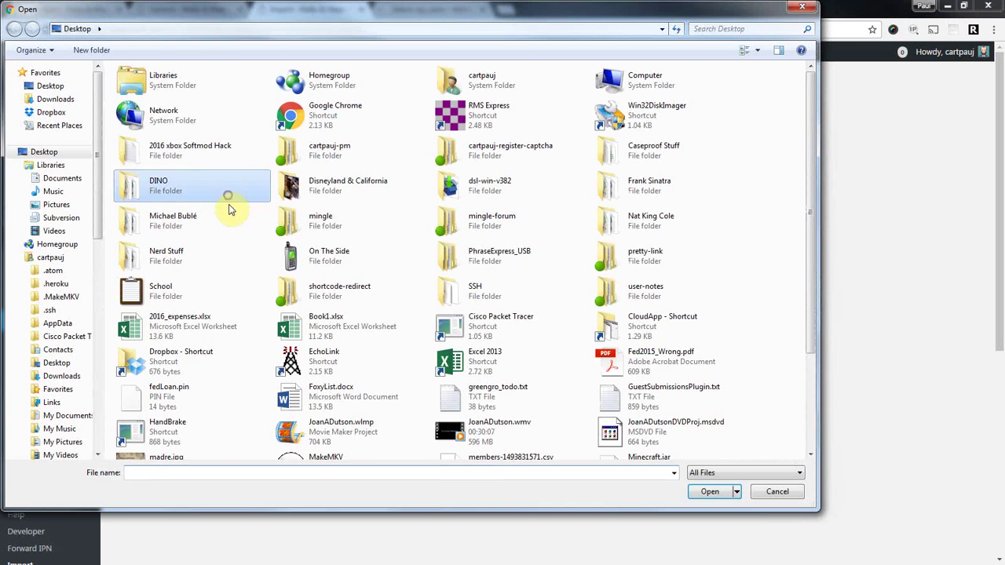
scroll(232, 212, down, 3)
click(486, 407)
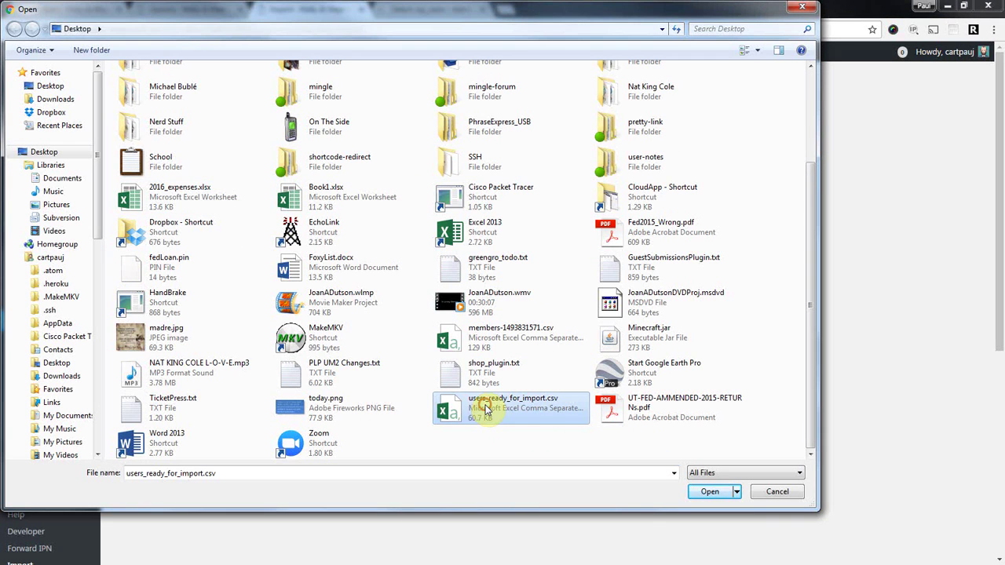
double_click(486, 407)
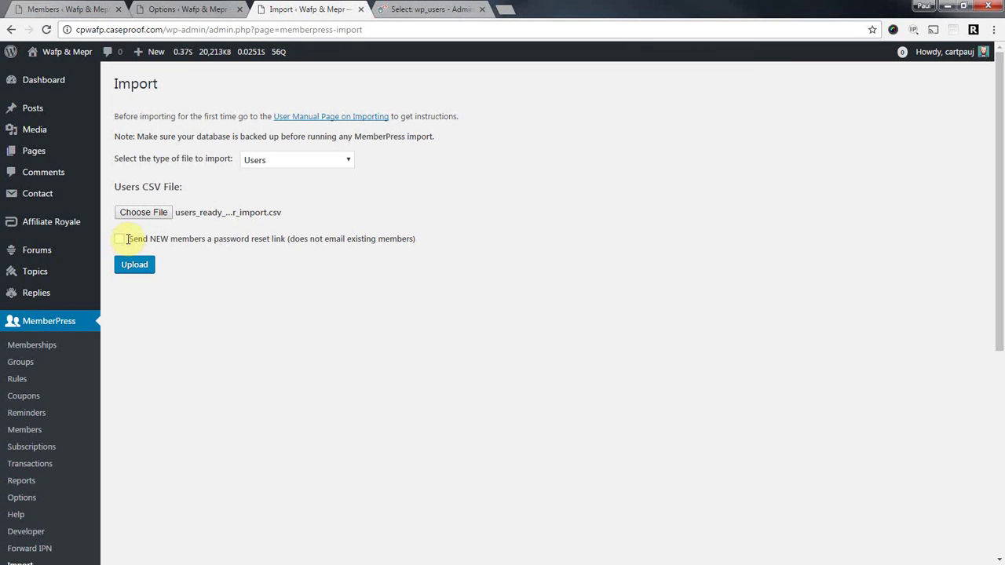
drag(130, 238, 446, 242)
click(218, 269)
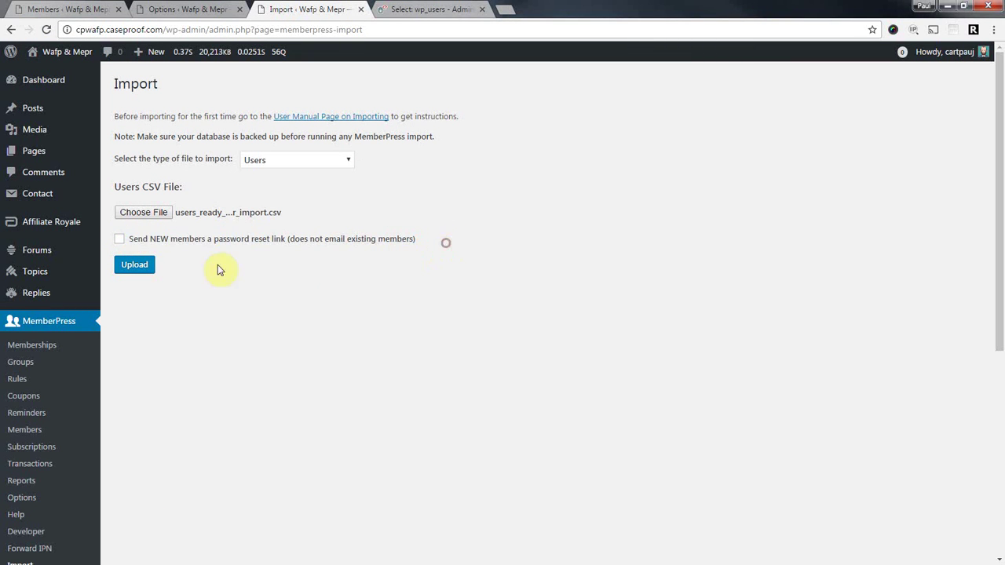
Tick 'Send NEW members a password reset link' on the Users import form.
click(120, 239)
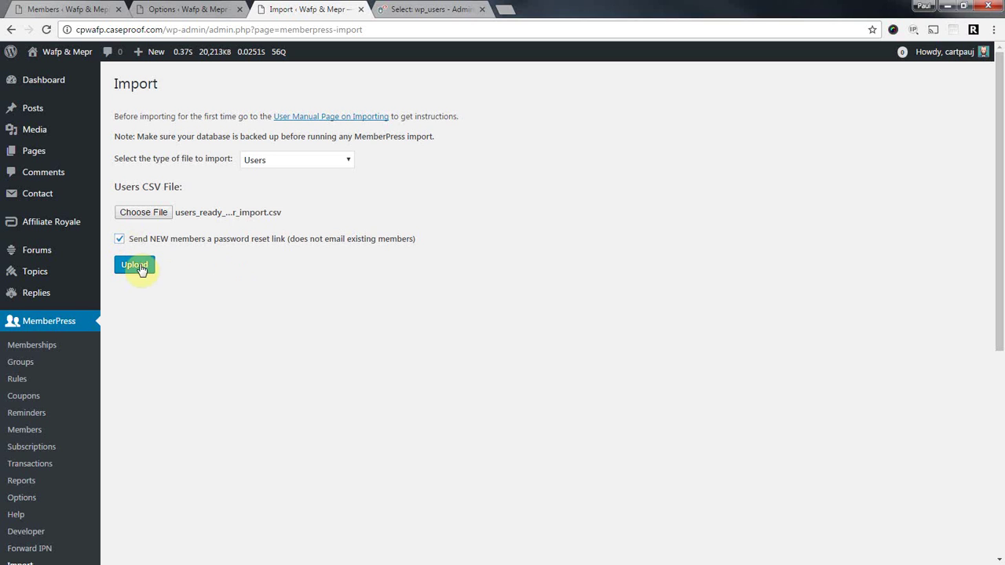
click(226, 280)
scroll(230, 297, down, 1)
scroll(224, 298, up, 1)
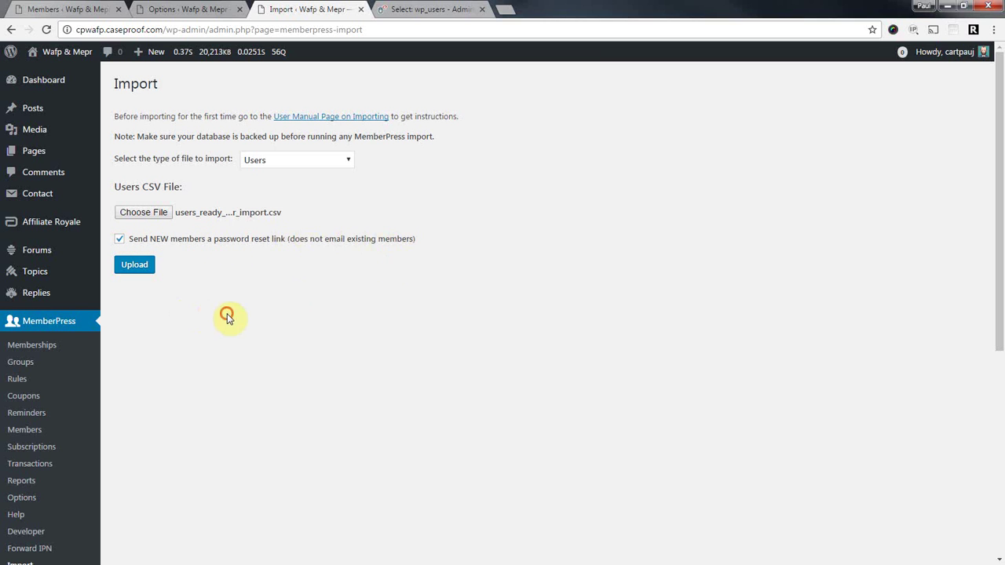
scroll(227, 315, down, 2)
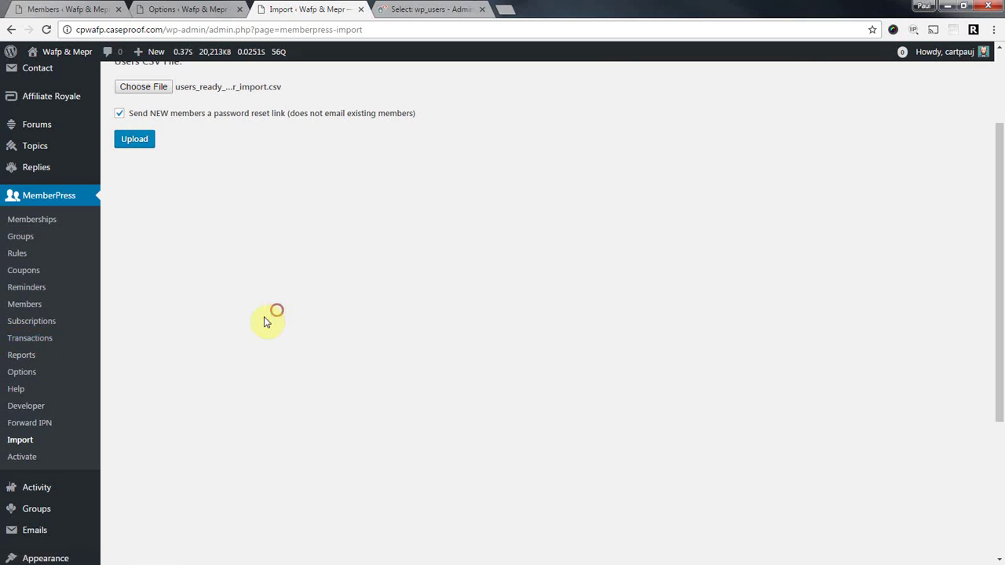
scroll(246, 336, up, 1)
scroll(246, 335, up, 2)
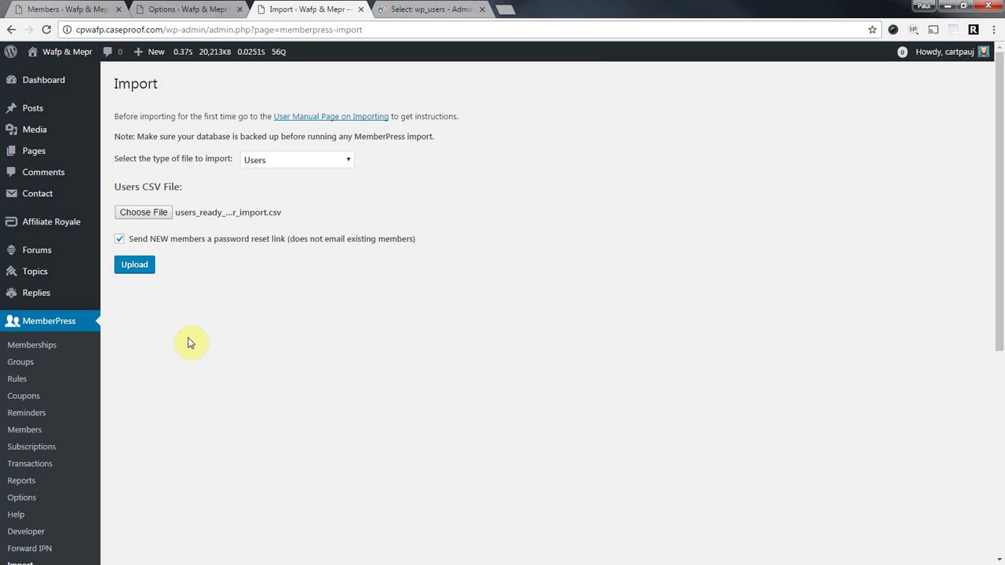
scroll(188, 344, down, 2)
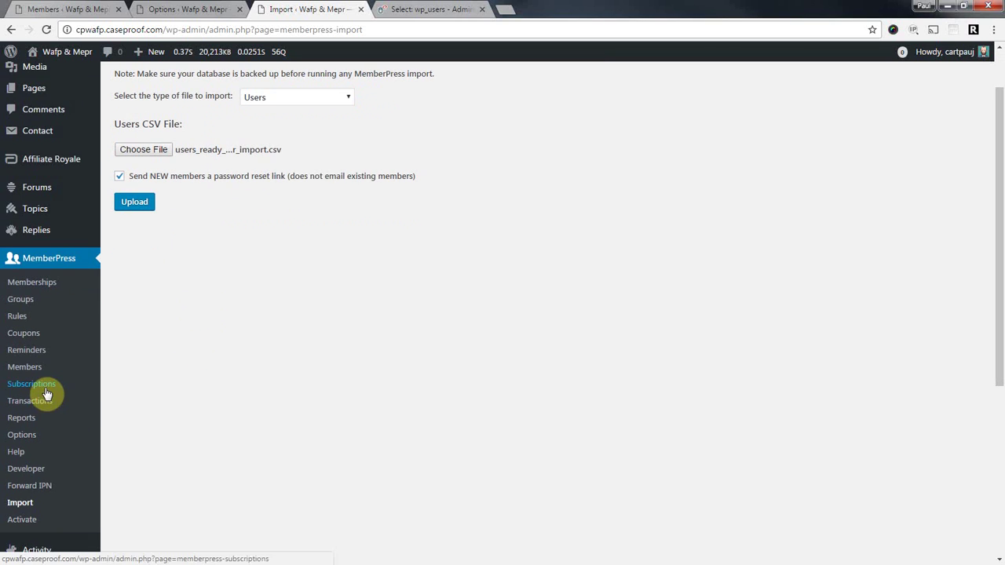
scroll(306, 335, up, 2)
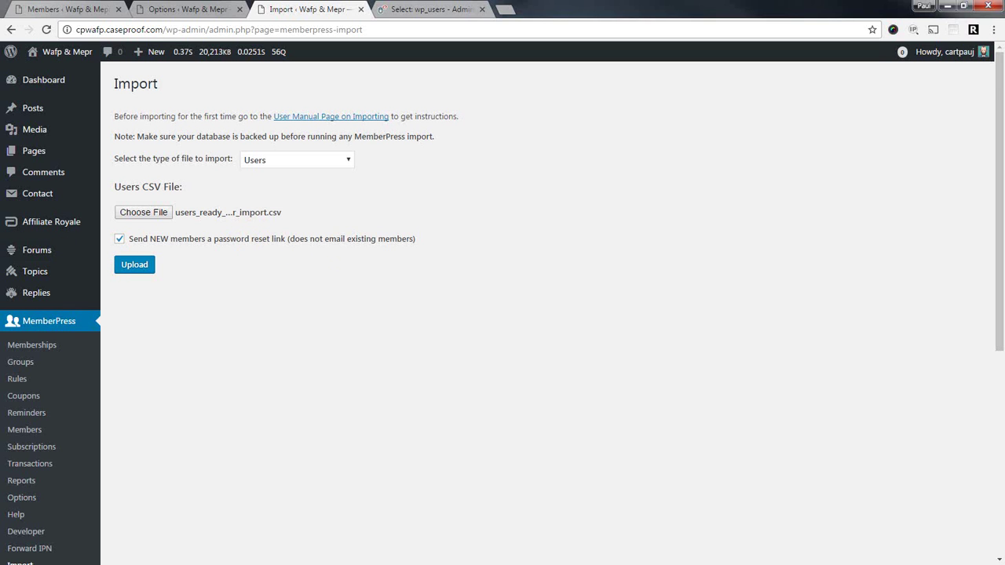
scroll(193, 306, down, 2)
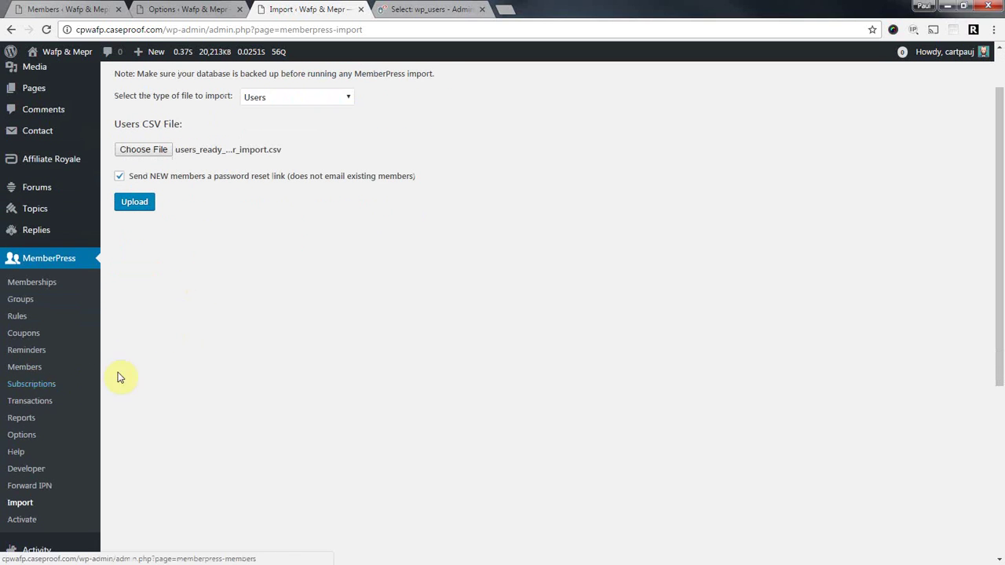